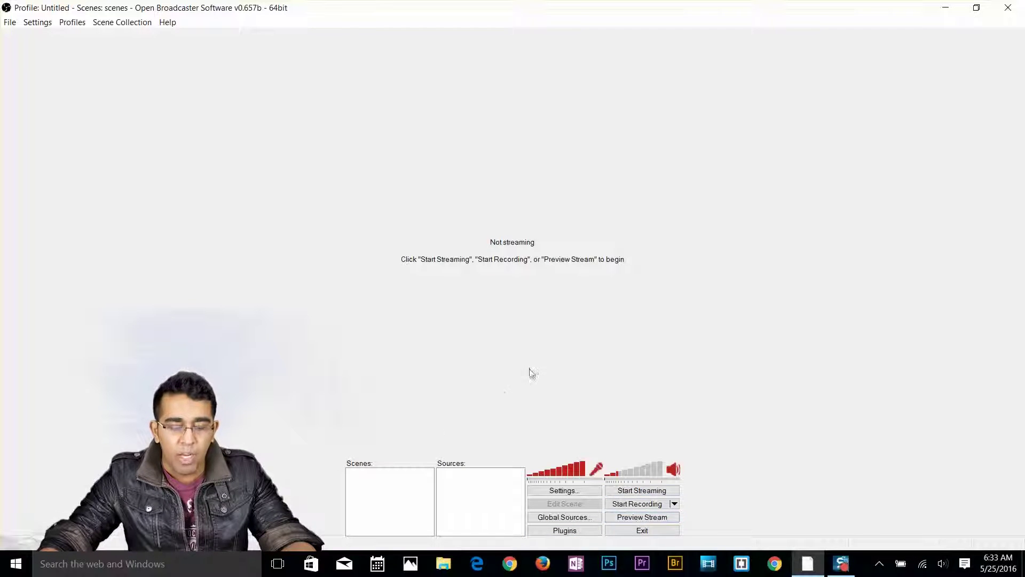
# - Create a new scene named 'Streaming'
pyautogui.rightClick(386, 482)
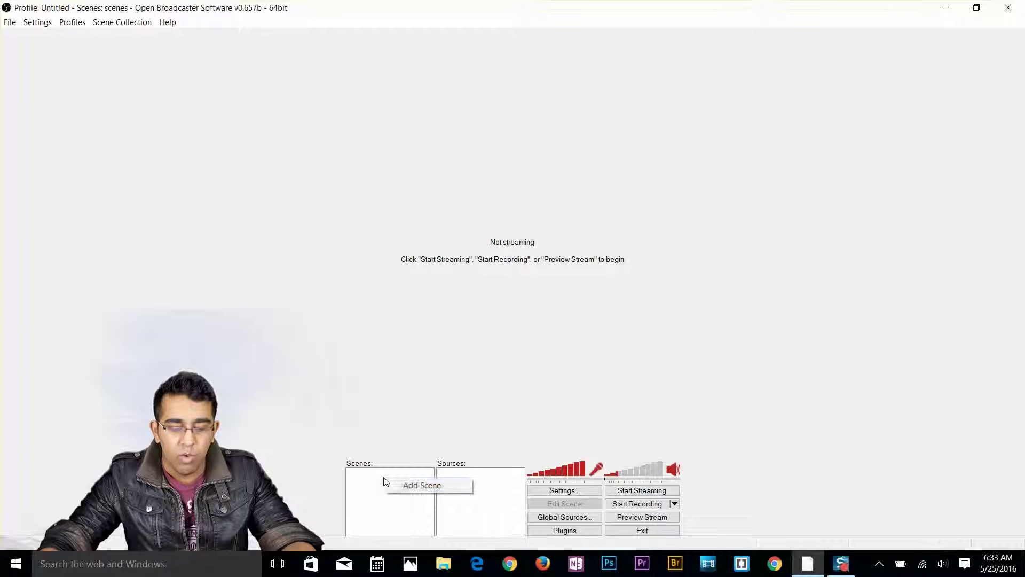
pyautogui.click(407, 484)
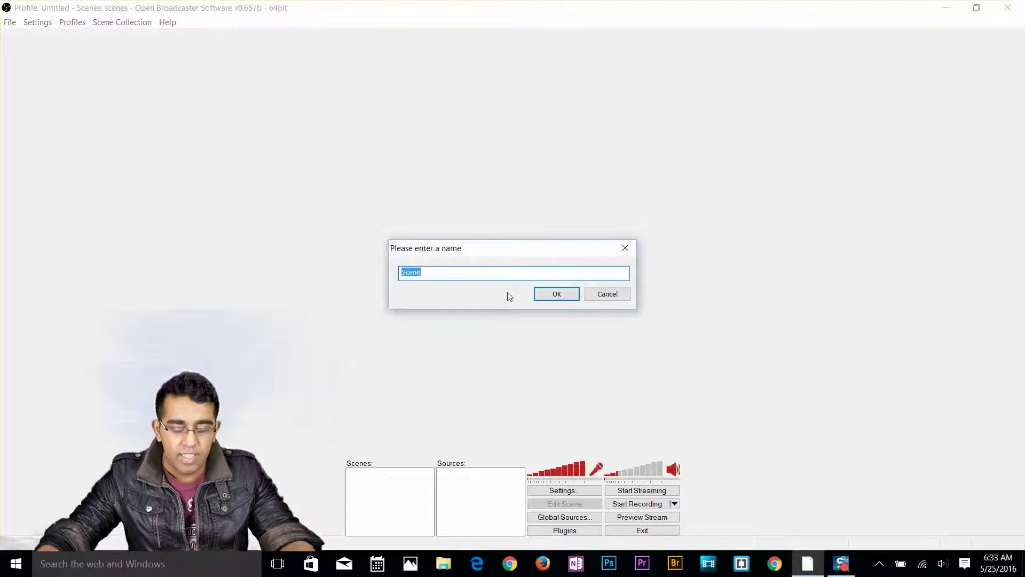
pyautogui.write('Streaming')
pyautogui.press('Return')
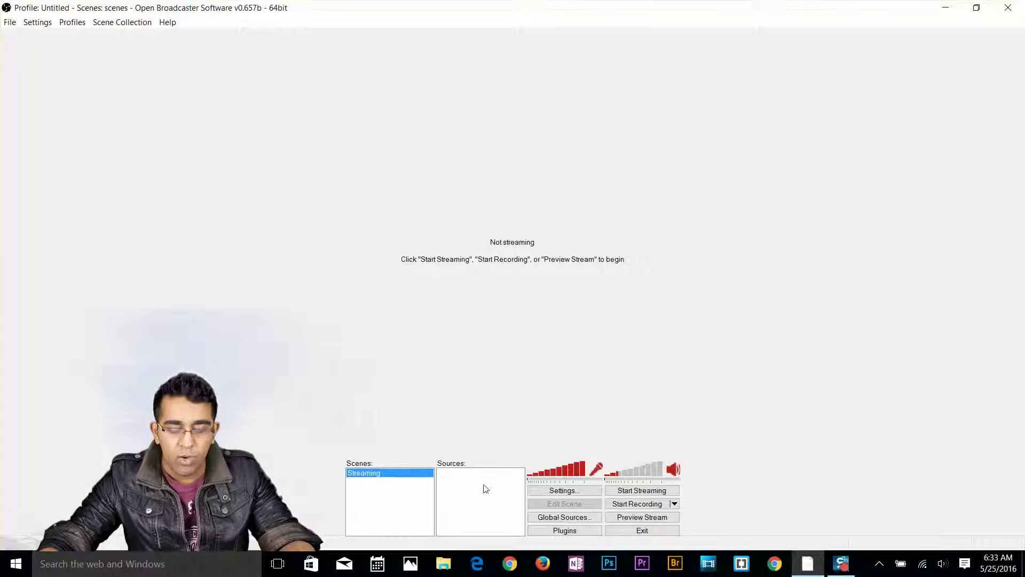
# - Start adding a Video Capture Device source to the scene
pyautogui.rightClick(467, 486)
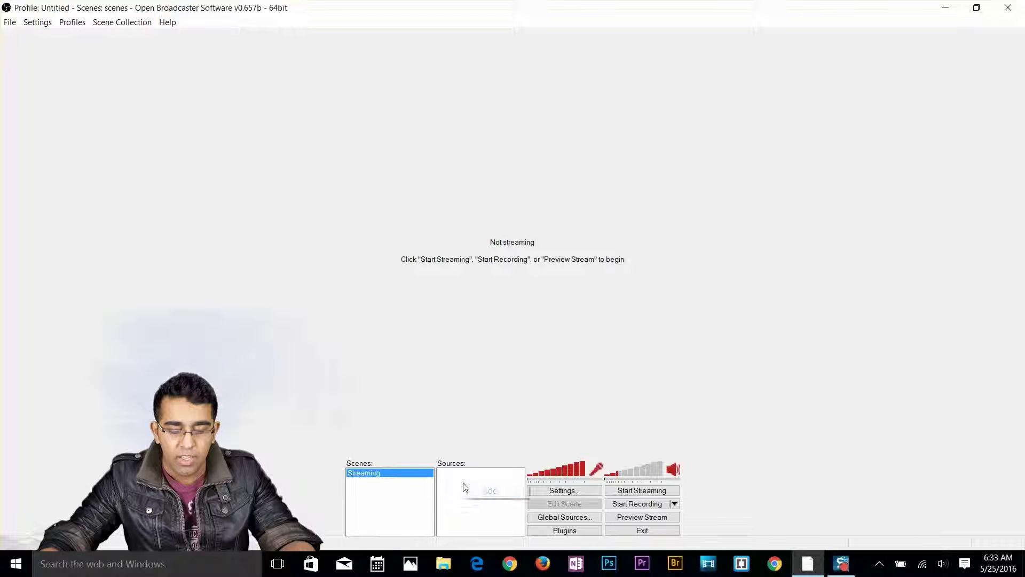
pyautogui.moveTo(470, 490)
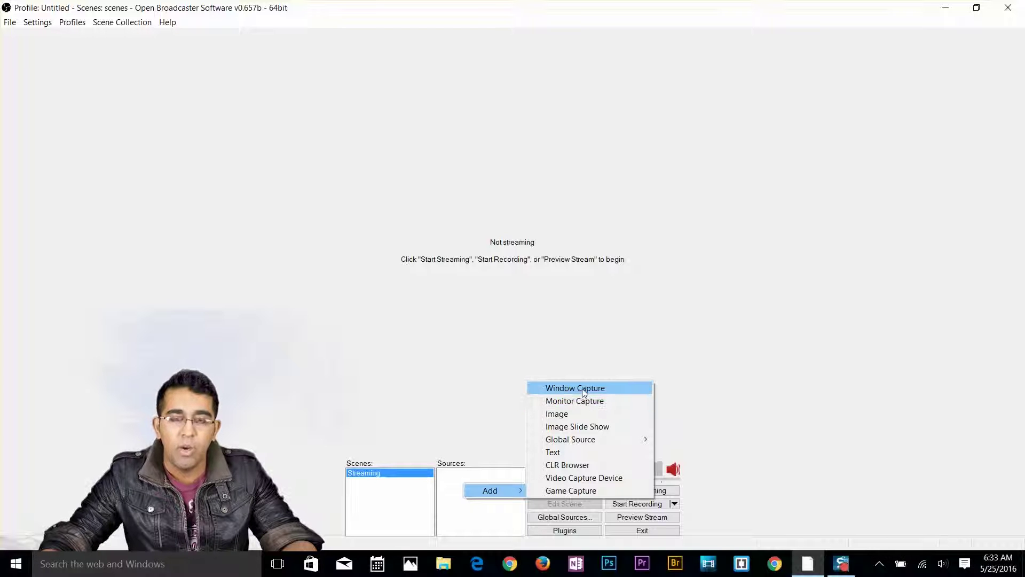
pyautogui.click(576, 477)
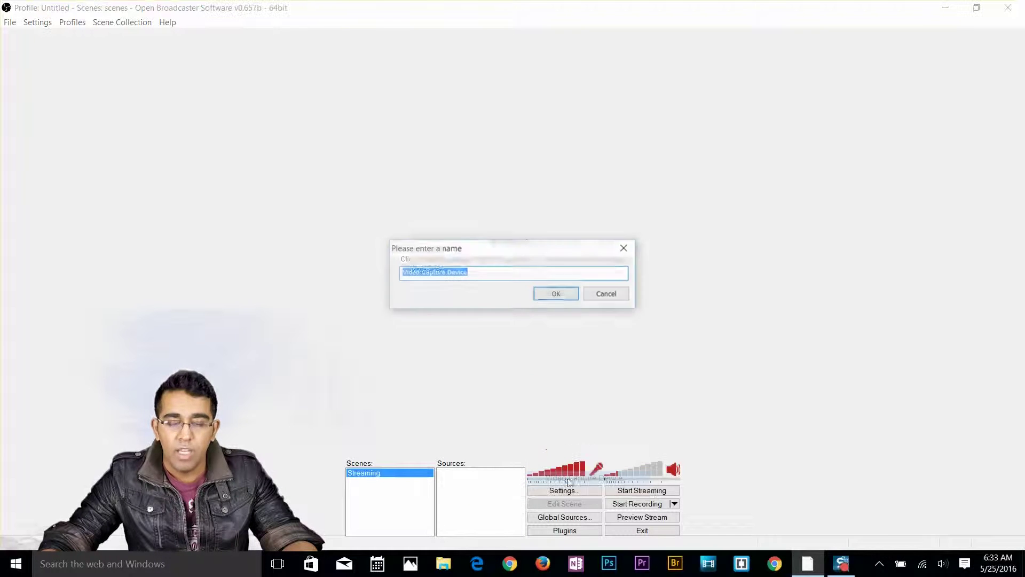
# - Keep the default source name and choose HD WebCam as the capture device
pyautogui.click(552, 297)
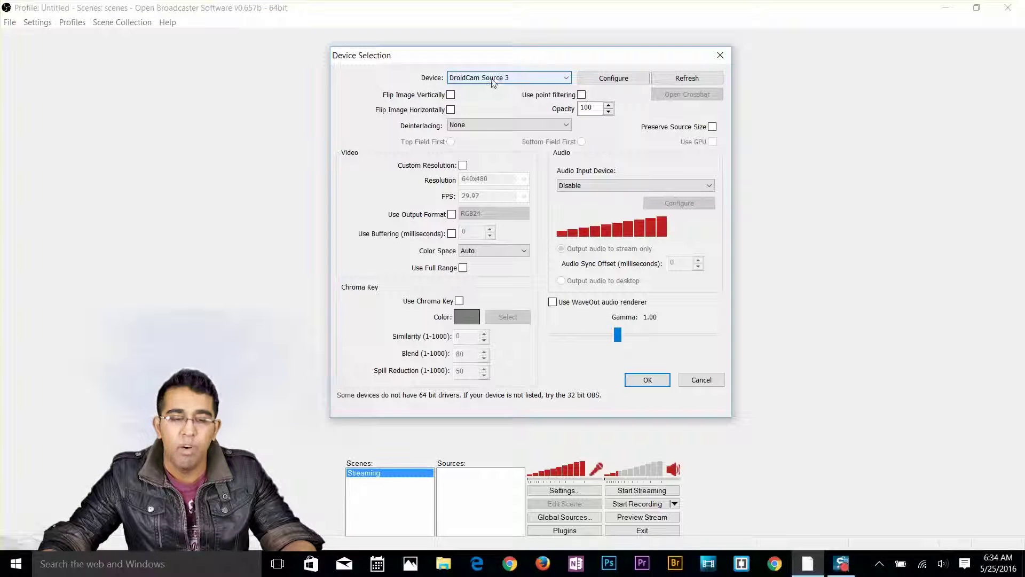
pyautogui.click(490, 79)
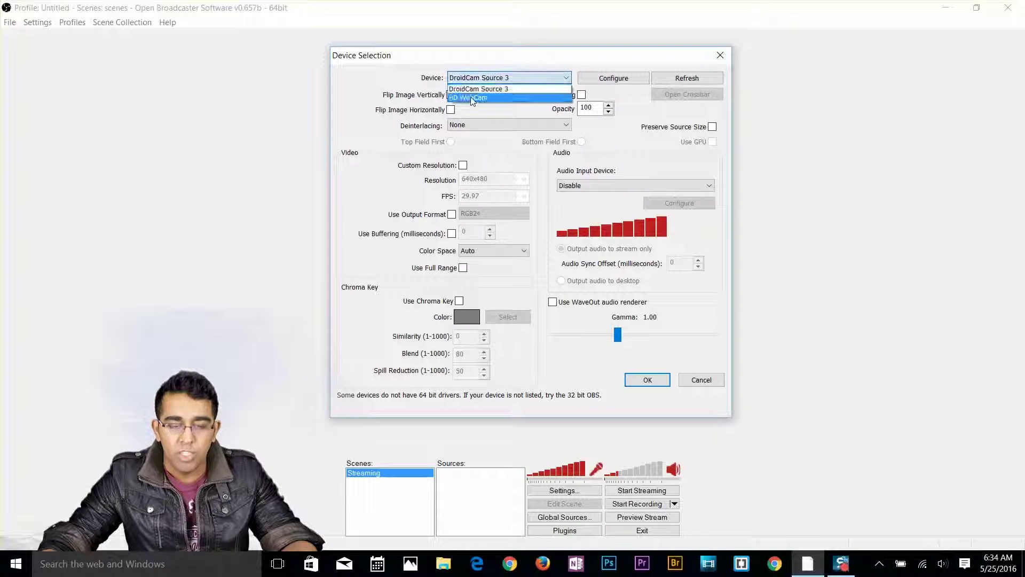
pyautogui.click(472, 98)
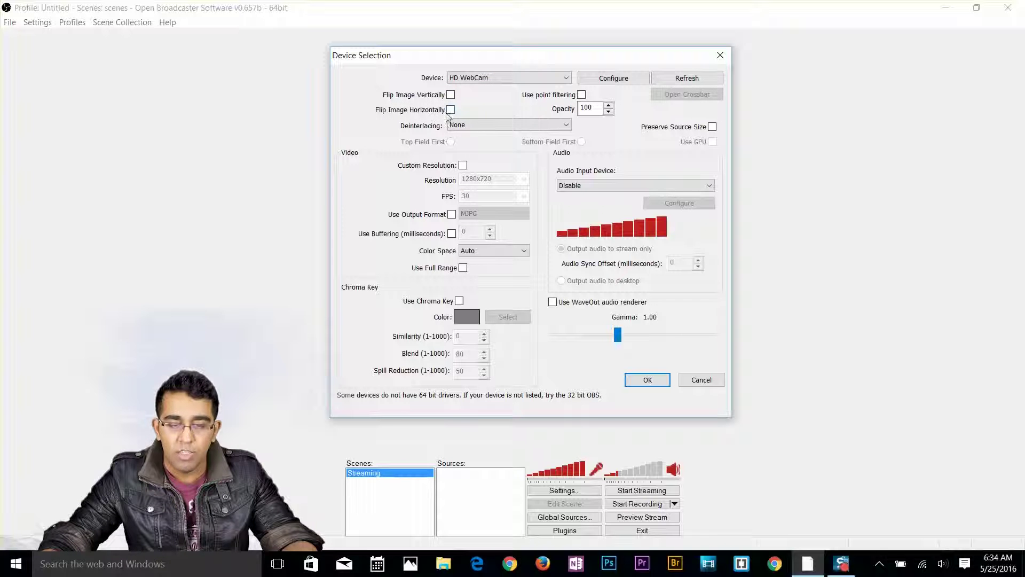
pyautogui.click(621, 81)
pyautogui.press('Escape')
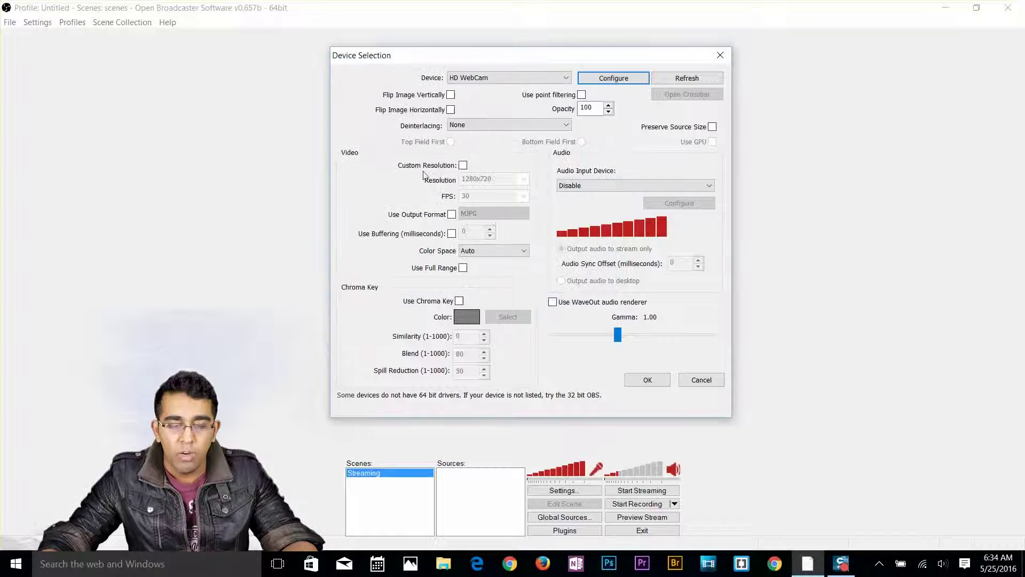
# - Enable a custom 1280x720 resolution and chroma key, then save the webcam source
pyautogui.click(464, 165)
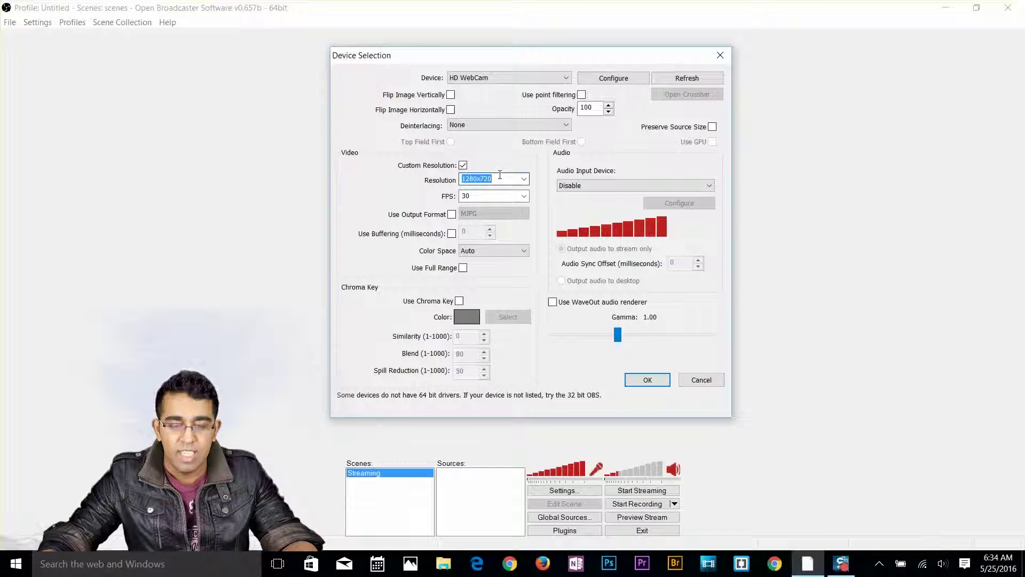
pyautogui.click(524, 179)
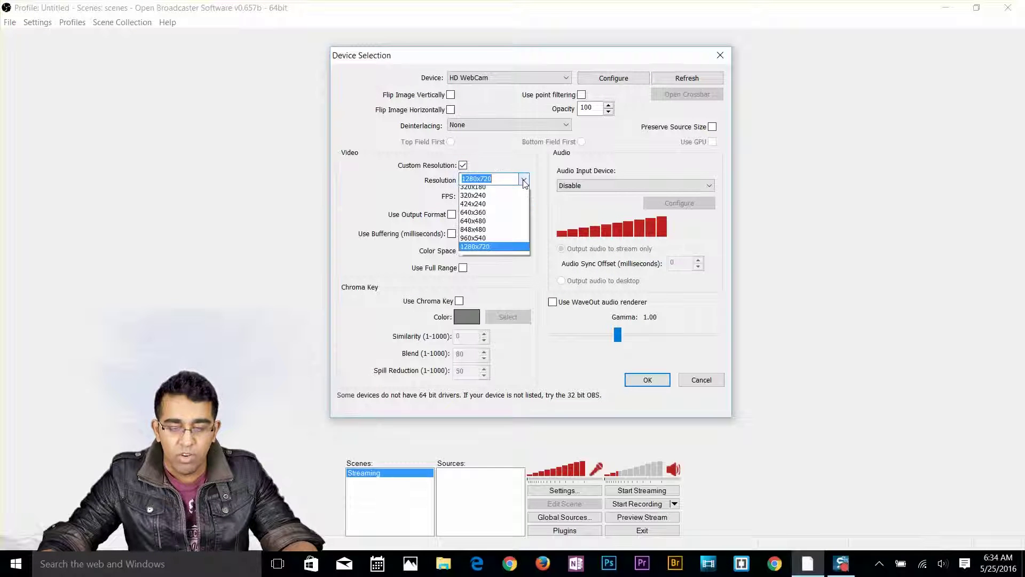
pyautogui.click(486, 250)
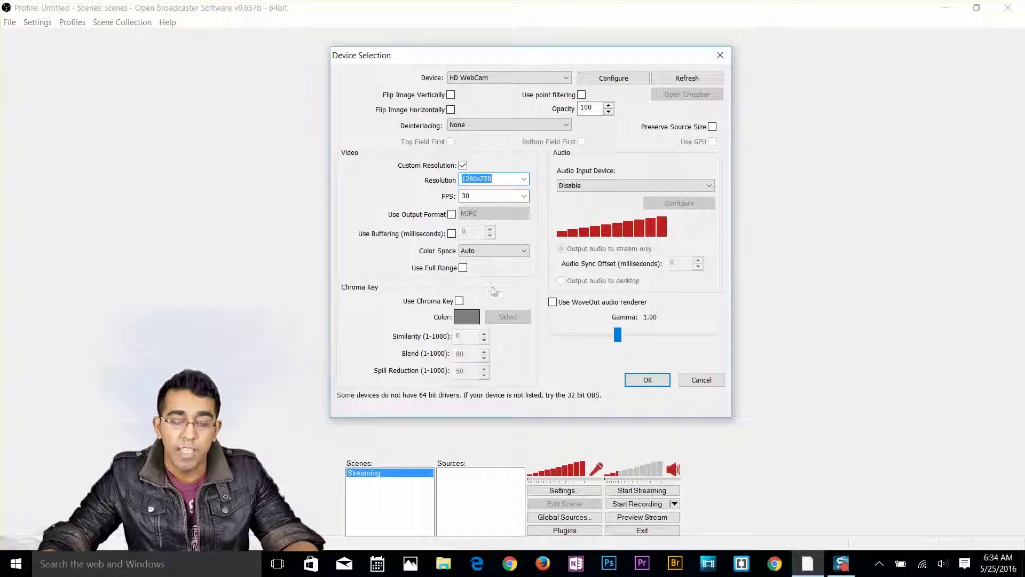
pyautogui.moveTo(593, 57); pyautogui.dragTo(560, 53)
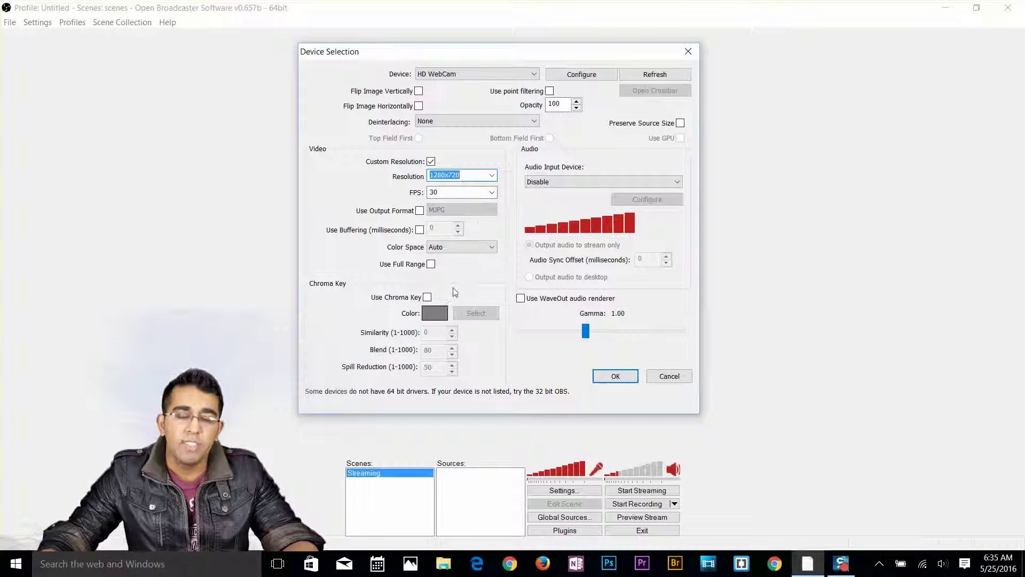
pyautogui.click(427, 298)
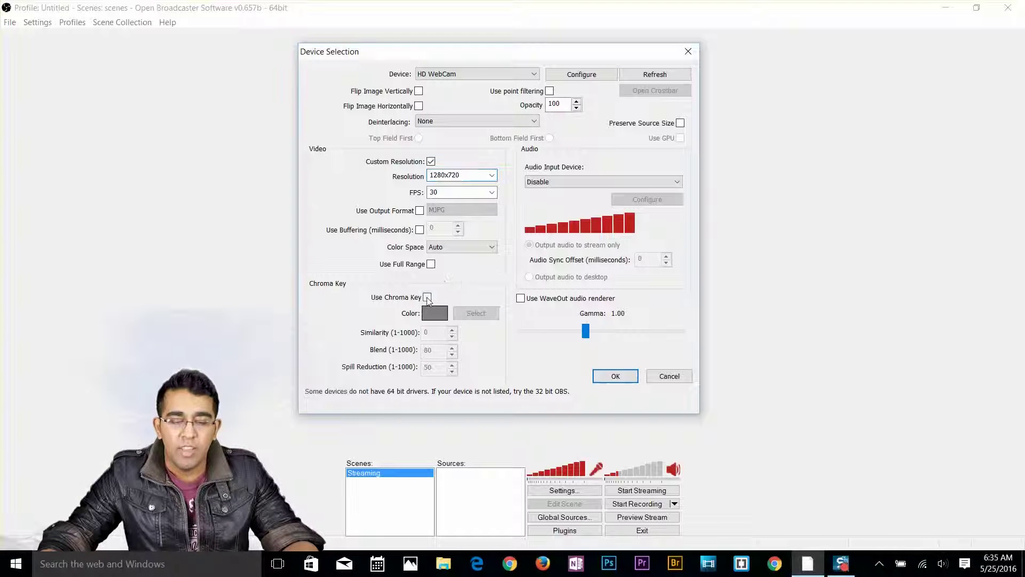
pyautogui.click(606, 377)
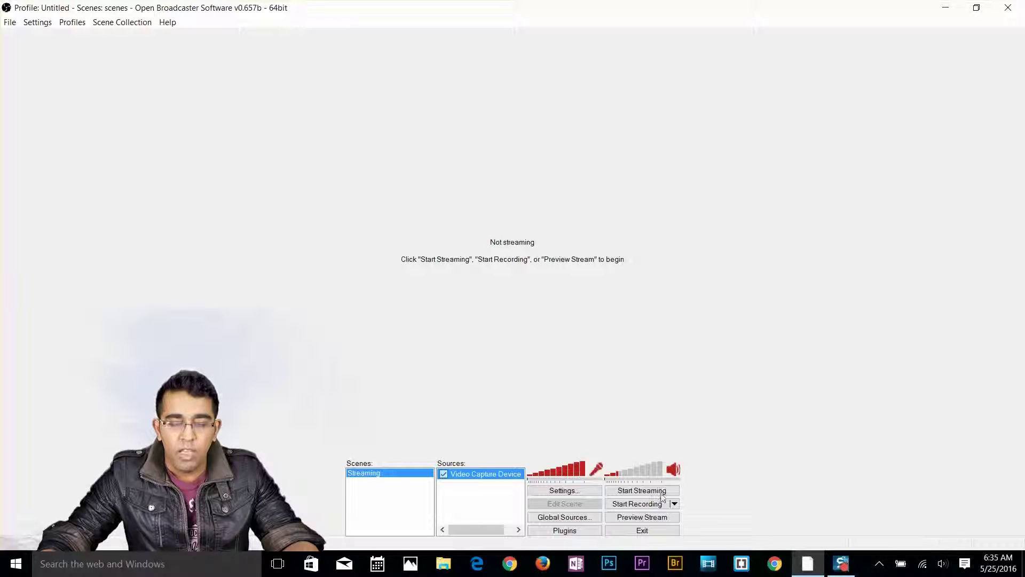
# - Start the preview and open the Video Capture Device source's properties
pyautogui.click(637, 518)
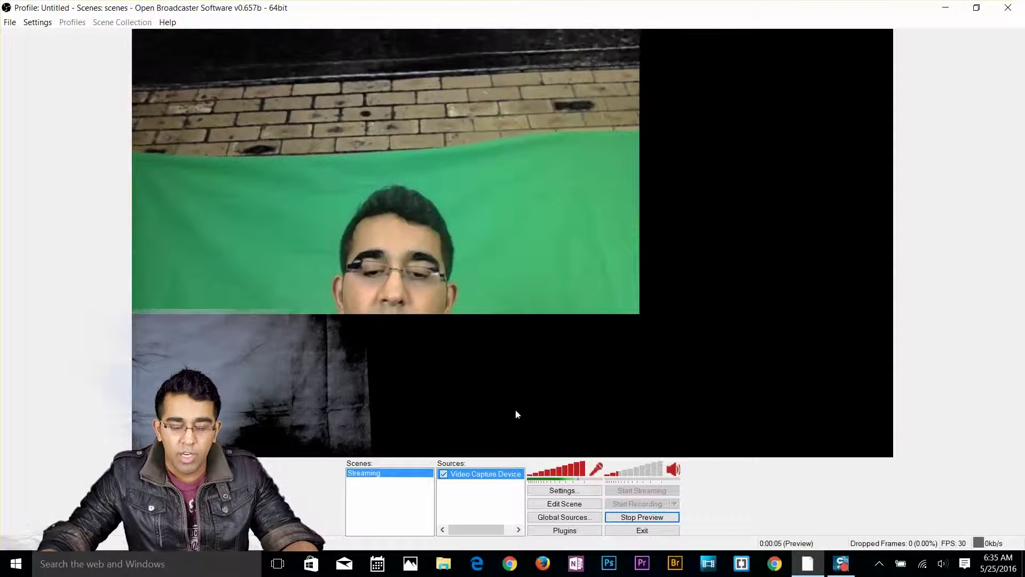
pyautogui.rightClick(477, 477)
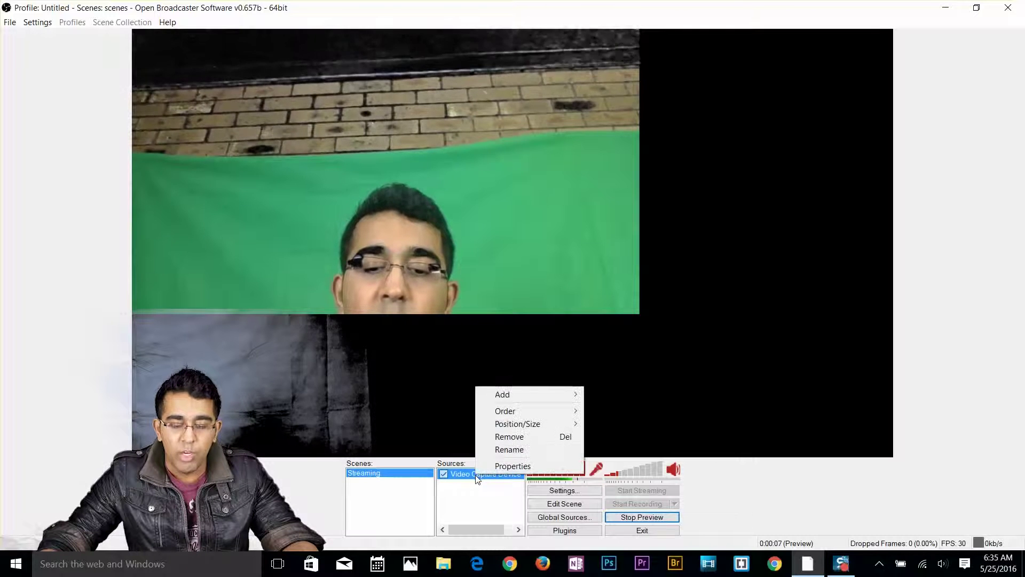
pyautogui.click(495, 466)
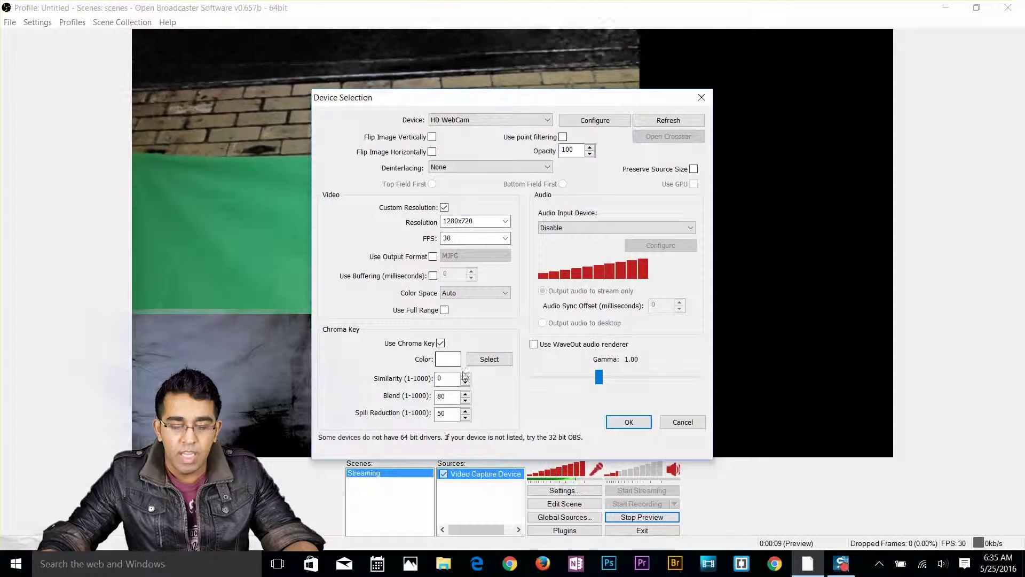
pyautogui.moveTo(577, 102); pyautogui.dragTo(850, 78)
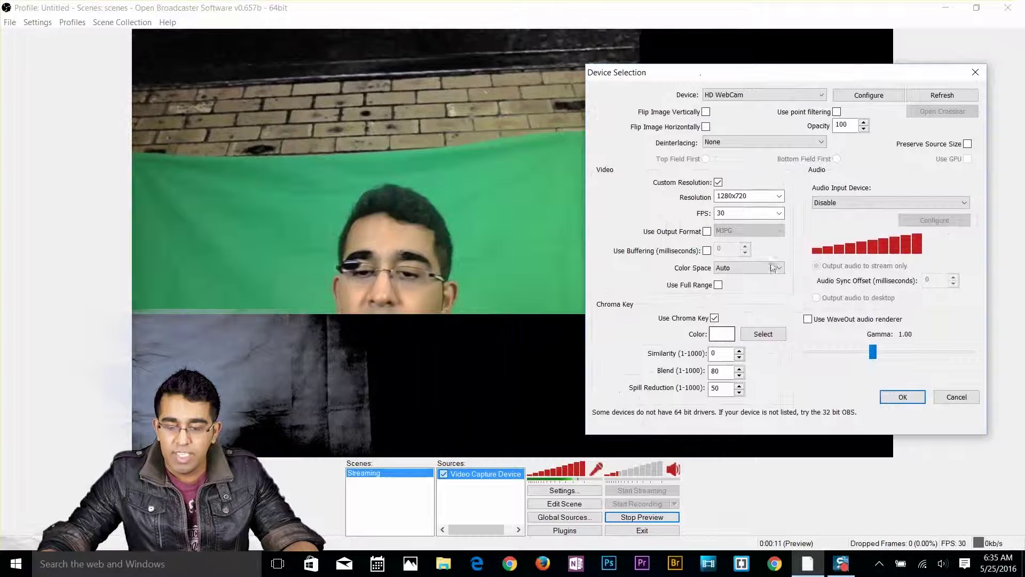
# - Pick the green screen as the chroma key colour with similarity 100
pyautogui.click(763, 335)
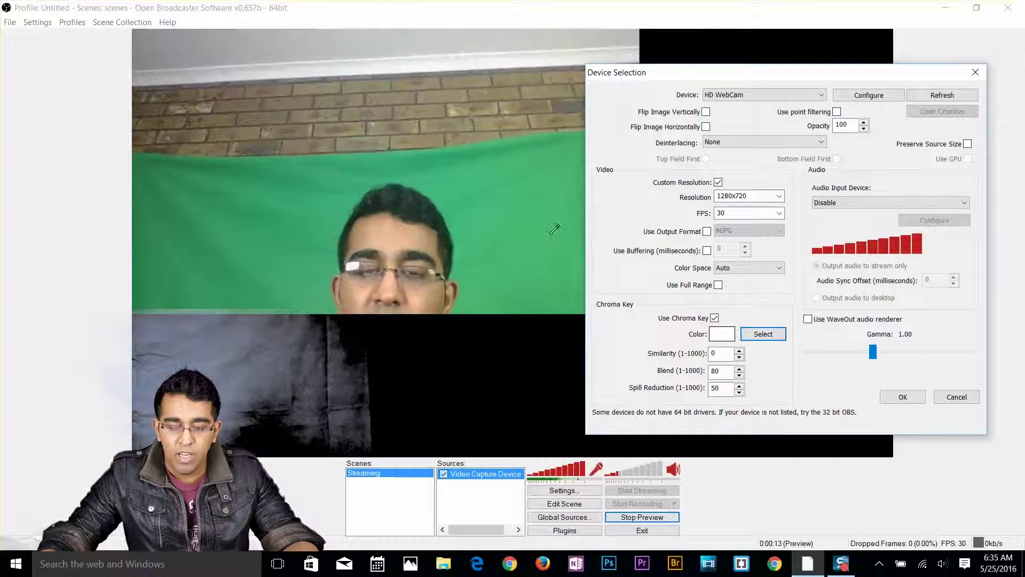
pyautogui.click(523, 229)
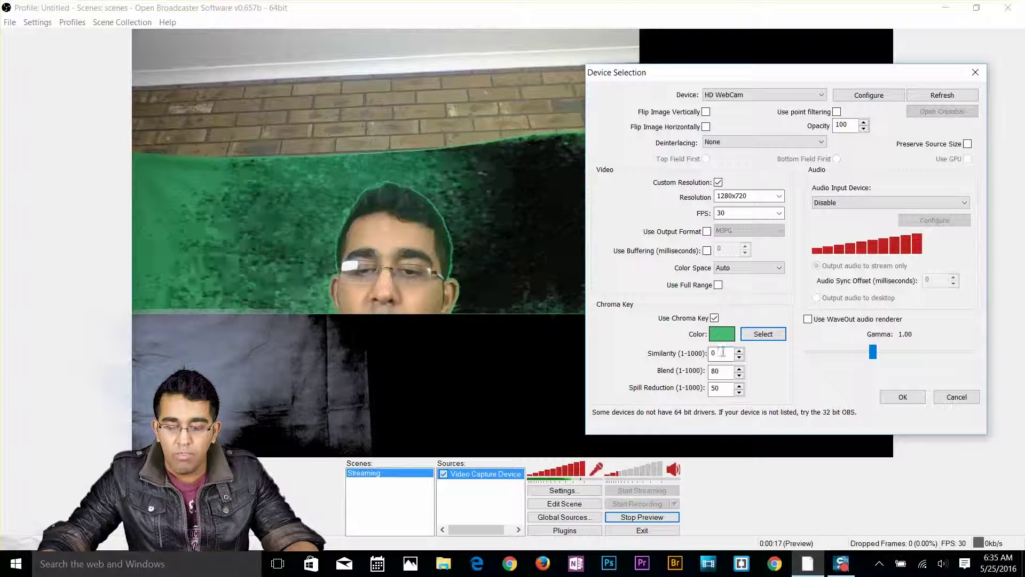
pyautogui.press('Tab')
pyautogui.write('100')
pyautogui.press('Return')
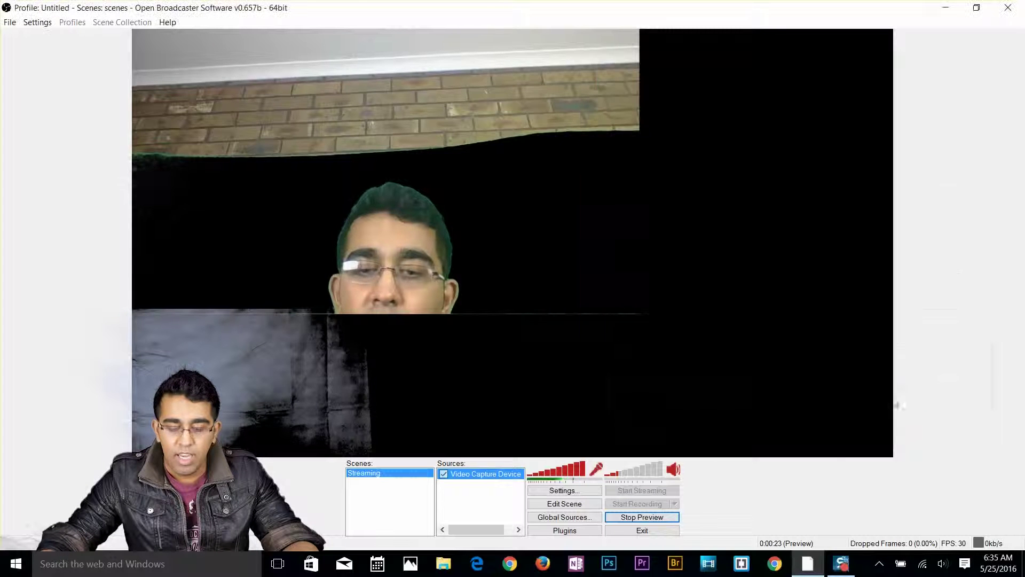
# - Add a Game Capture source to the Streaming scene with its default name
pyautogui.rightClick(472, 496)
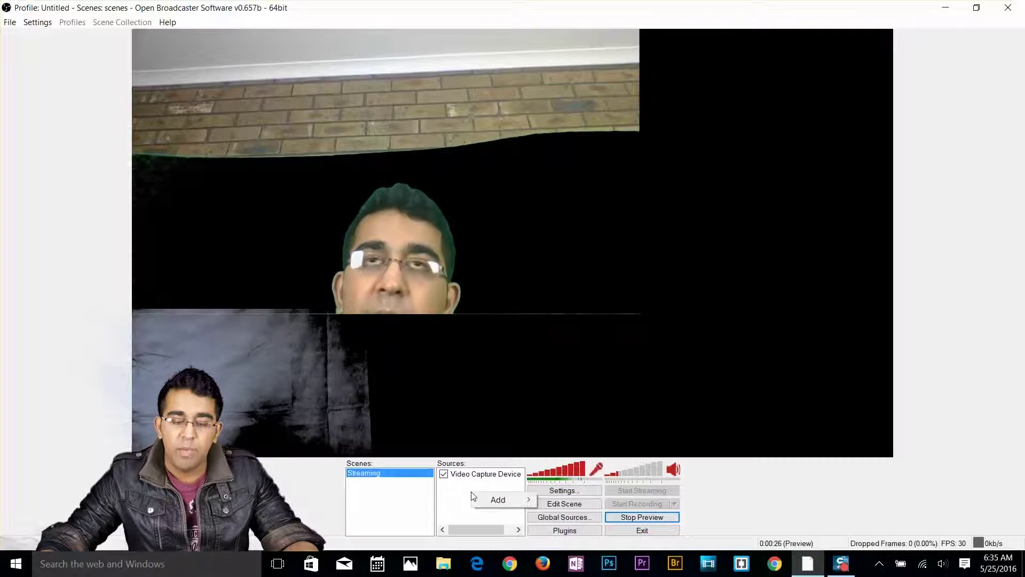
pyautogui.moveTo(491, 503)
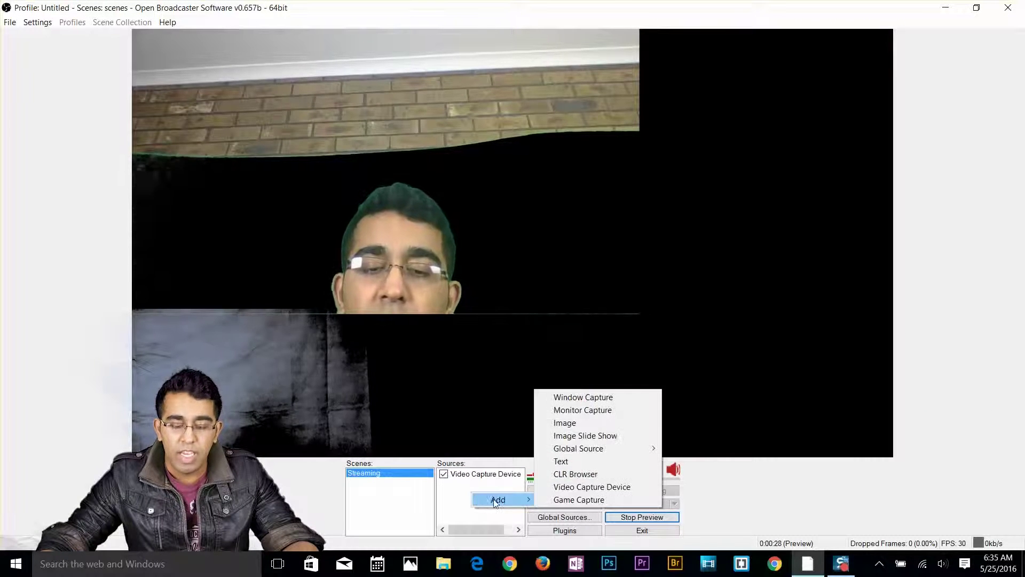
pyautogui.click(569, 501)
pyautogui.click(567, 294)
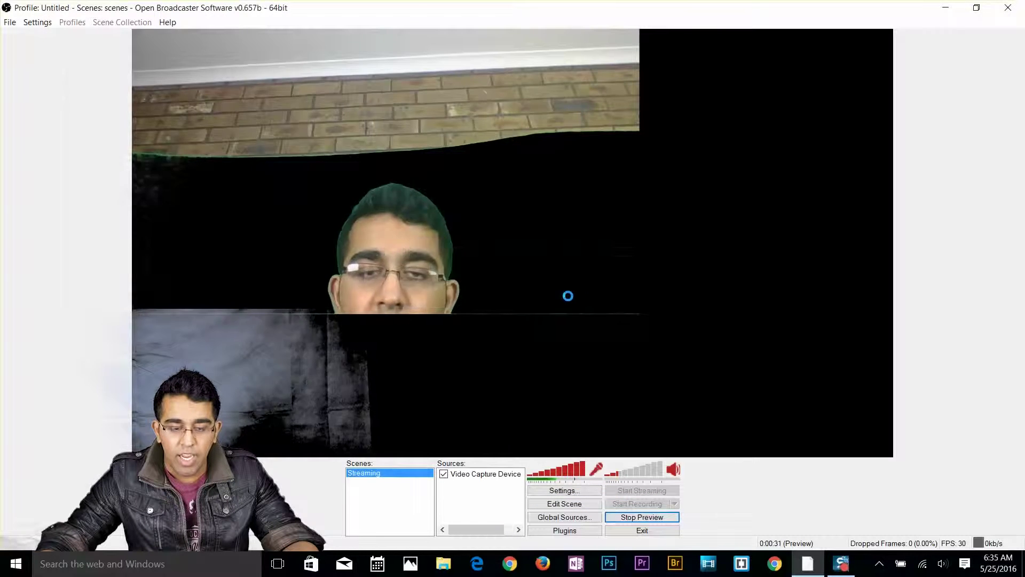
pyautogui.moveTo(350, 73); pyautogui.dragTo(342, 71)
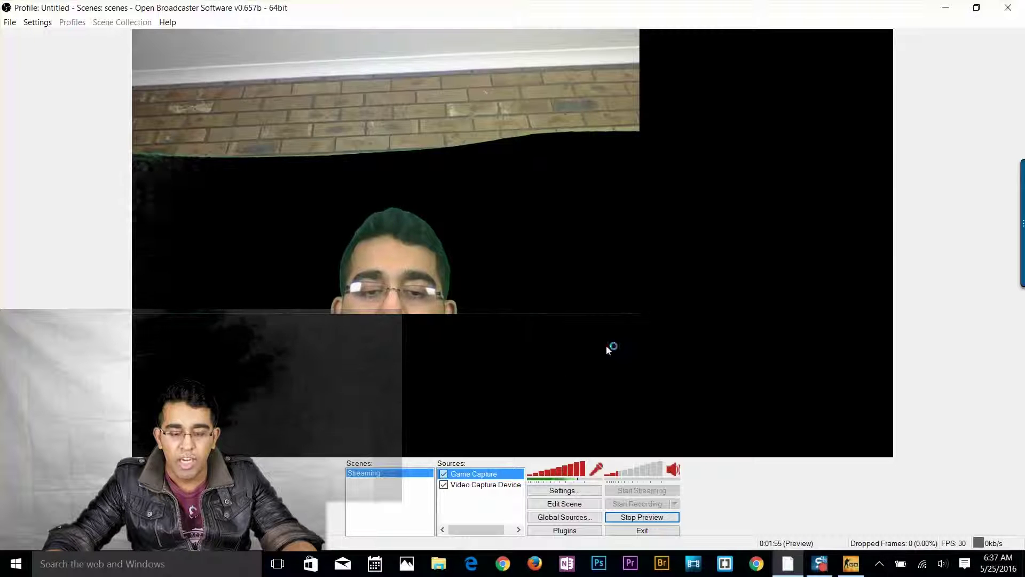
# - Set the Game Capture source to capture Counter-Strike: Global Offensive
pyautogui.rightClick(473, 474)
pyautogui.click(509, 467)
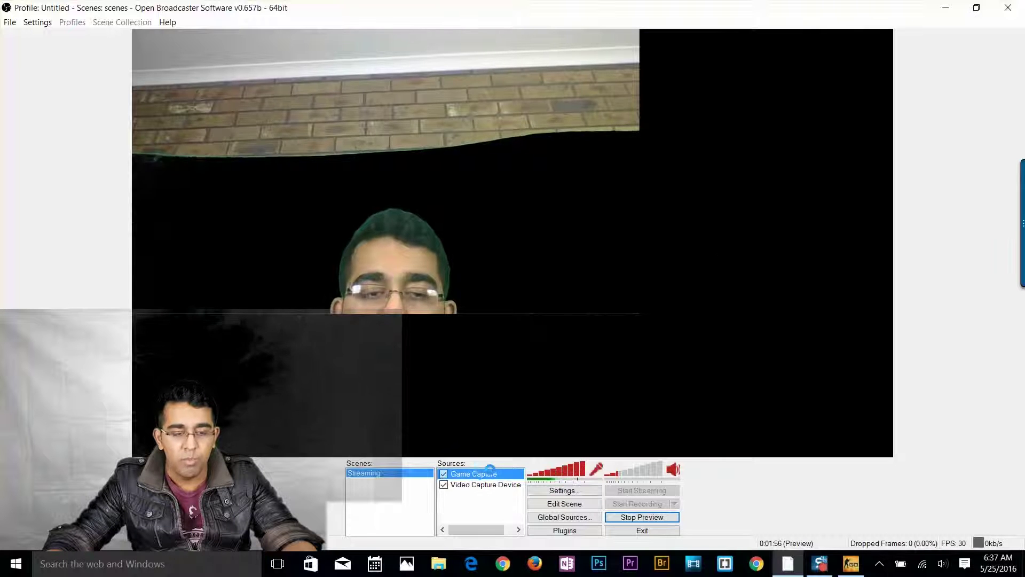
pyautogui.click(220, 75)
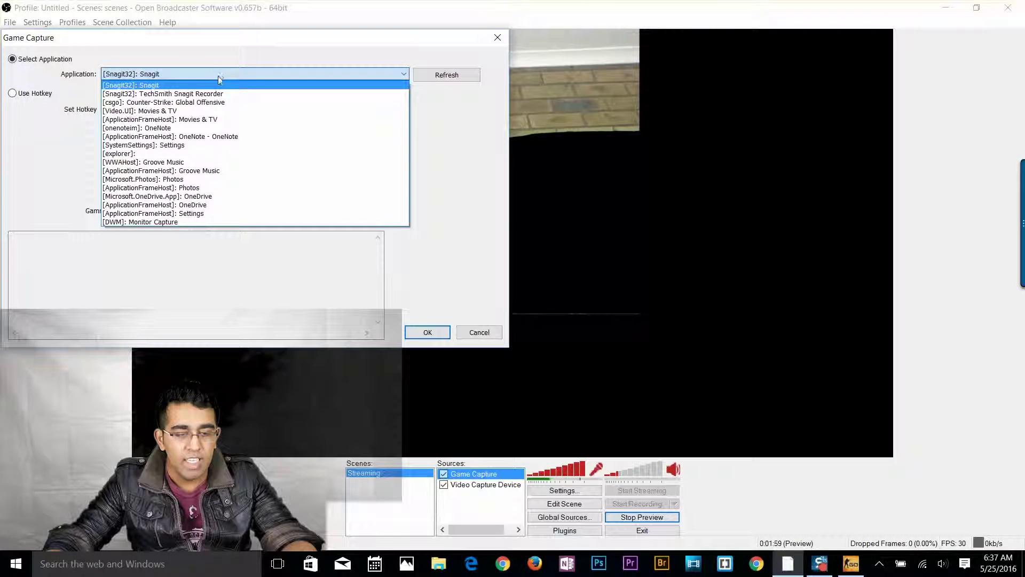
pyautogui.click(212, 103)
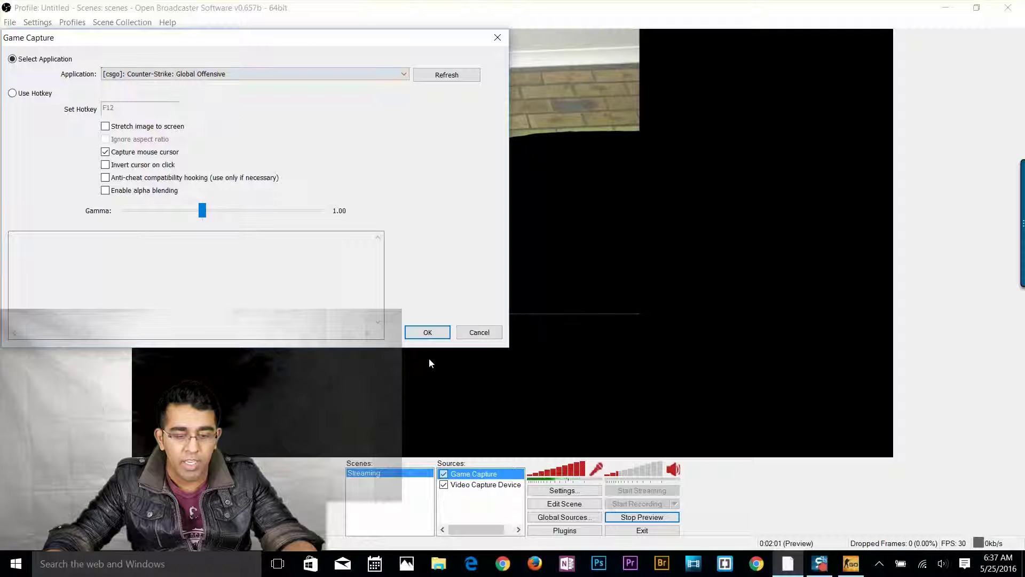
pyautogui.click(429, 331)
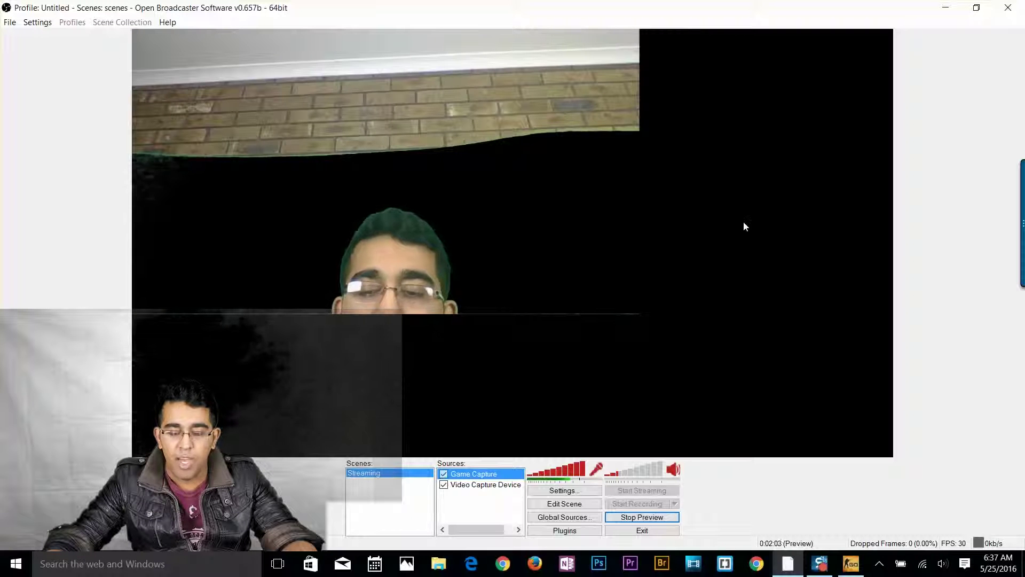
# - Check the game window, then stop the preview back in OBS
pyautogui.click(850, 564)
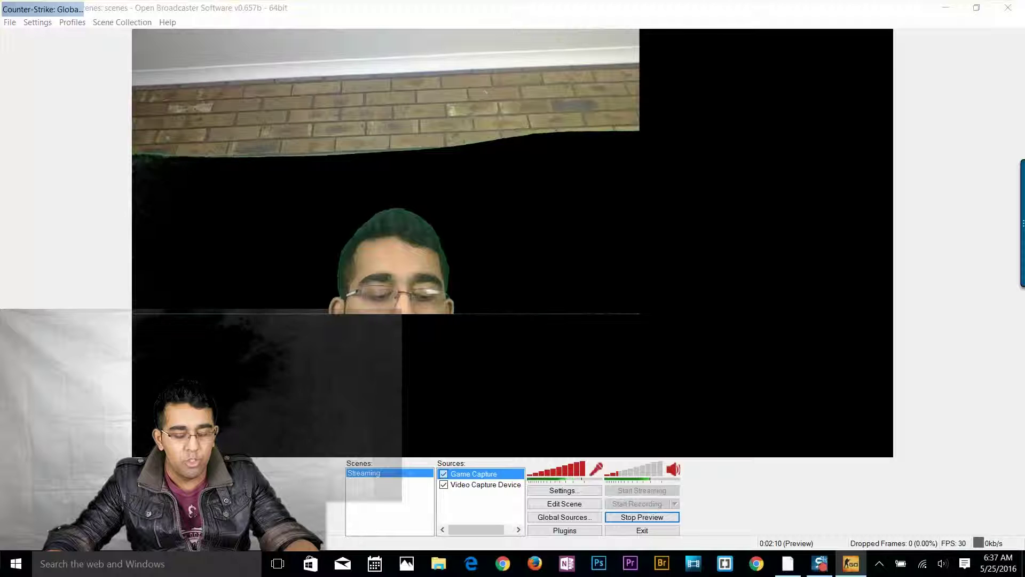
pyautogui.press('super')
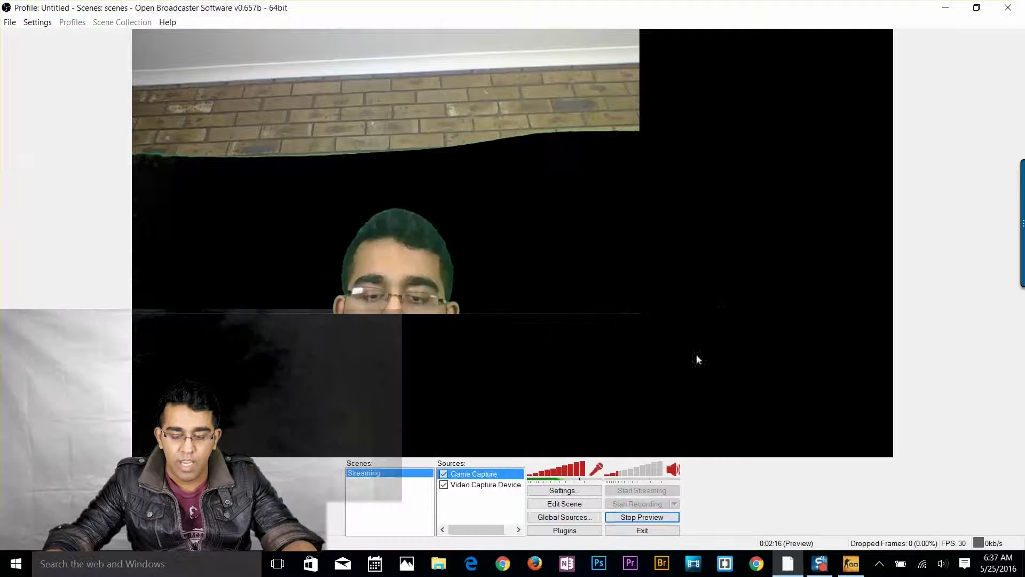
pyautogui.click(639, 518)
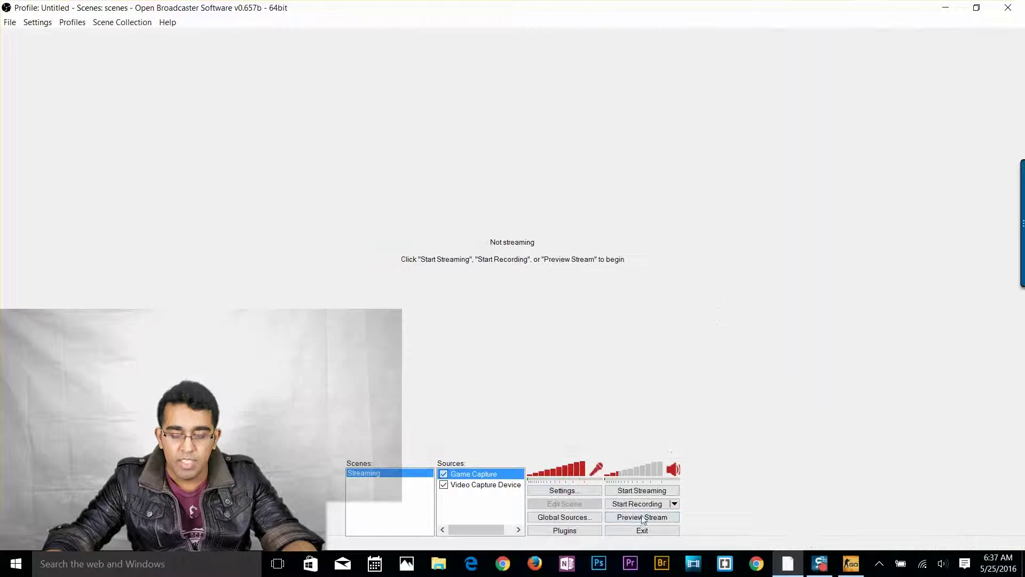
# - Restart the preview and move the Video Capture Device source above Game Capture
pyautogui.click(639, 519)
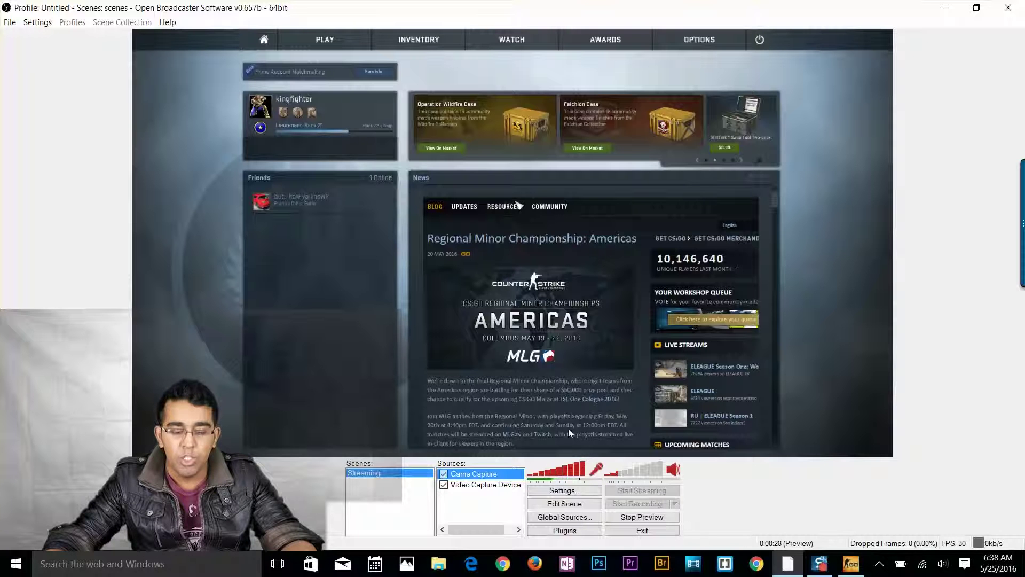
pyautogui.rightClick(481, 488)
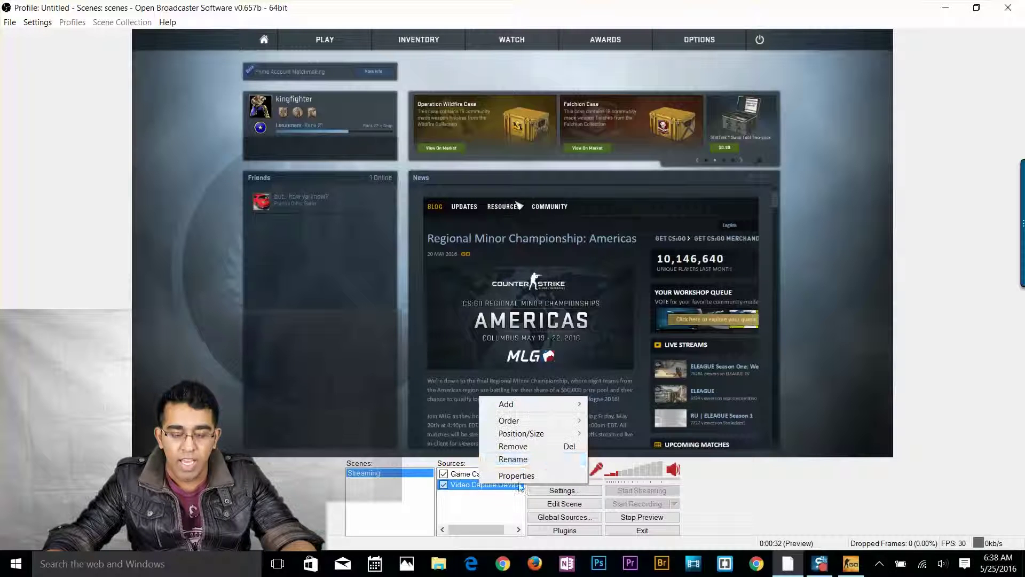
pyautogui.moveTo(566, 427)
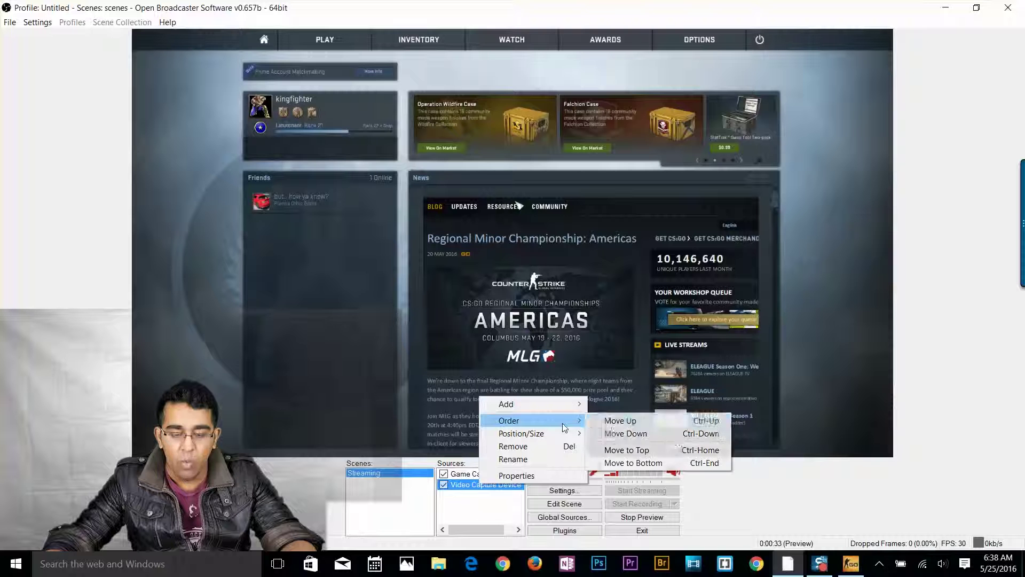
pyautogui.click(613, 422)
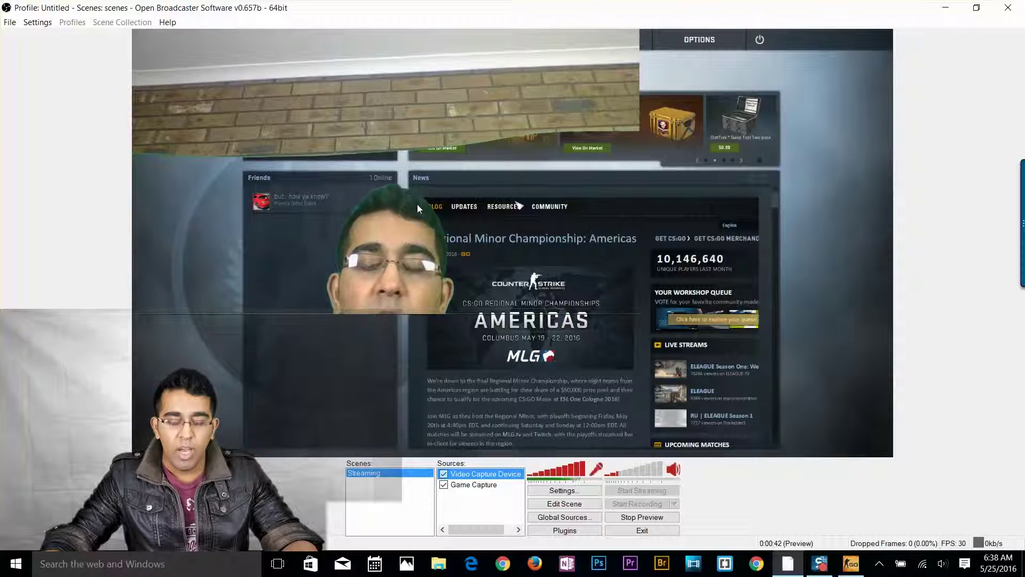
# - Open the Settings window on the Encoding page
pyautogui.click(565, 490)
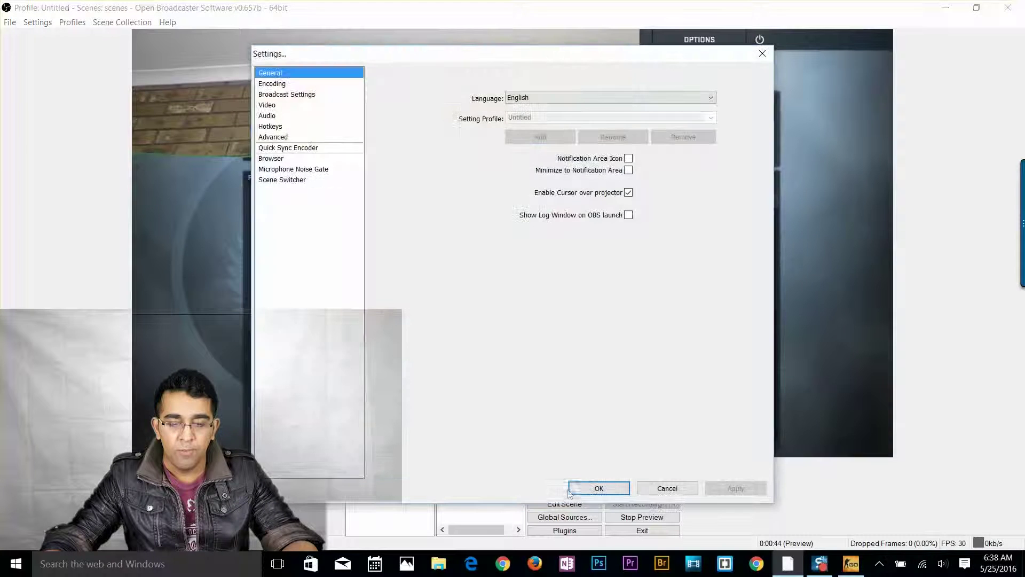
pyautogui.moveTo(556, 55); pyautogui.dragTo(536, 37)
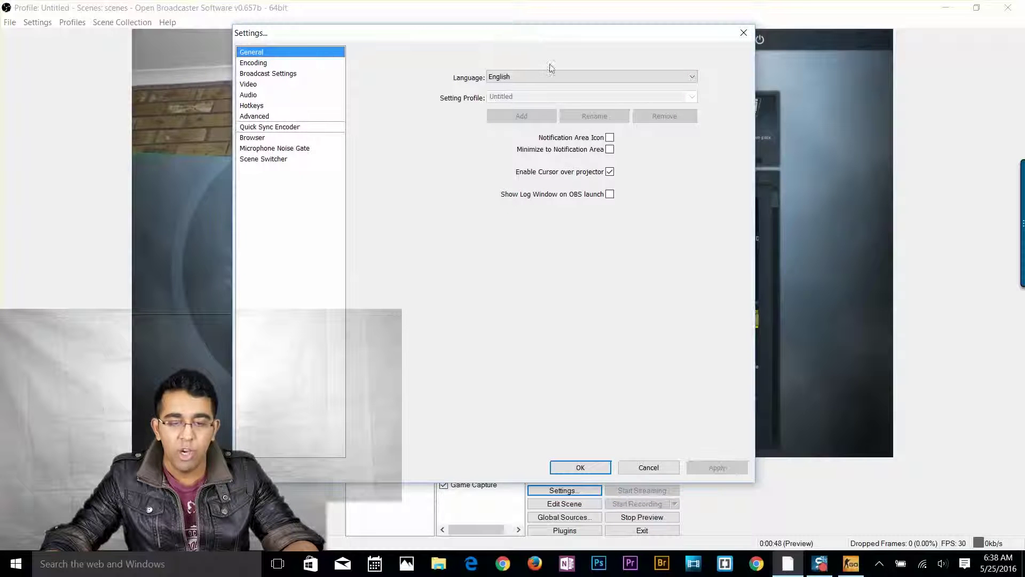
pyautogui.click(254, 63)
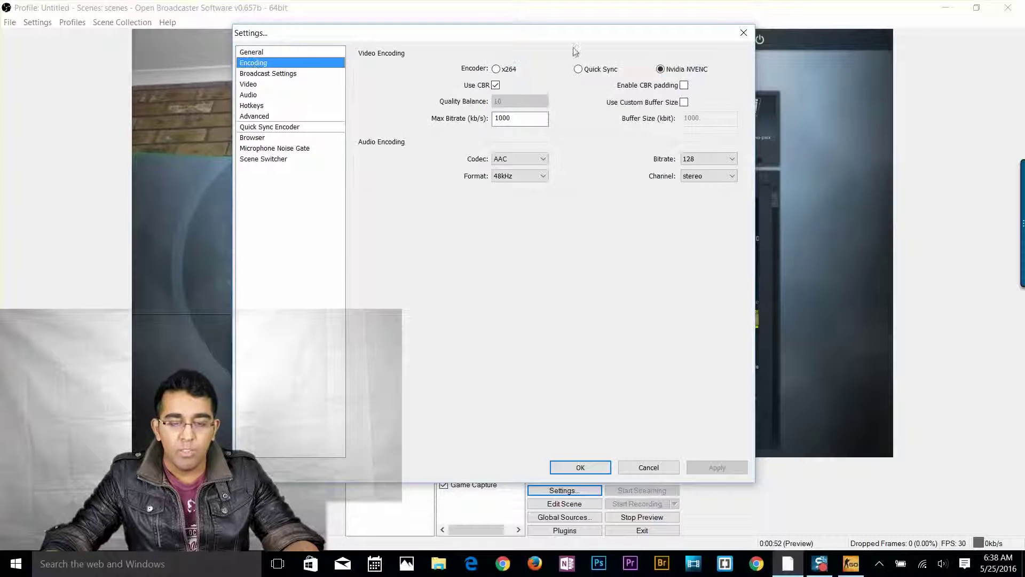
pyautogui.moveTo(599, 42); pyautogui.dragTo(595, 67)
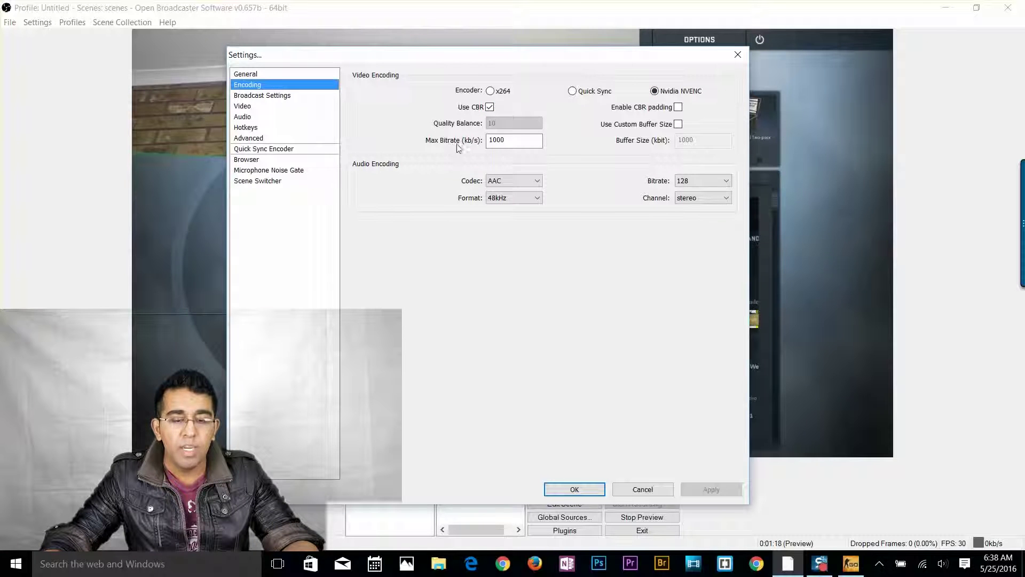
# - Set the maximum video bitrate to 1500 kb/s
pyautogui.moveTo(529, 140); pyautogui.dragTo(474, 140)
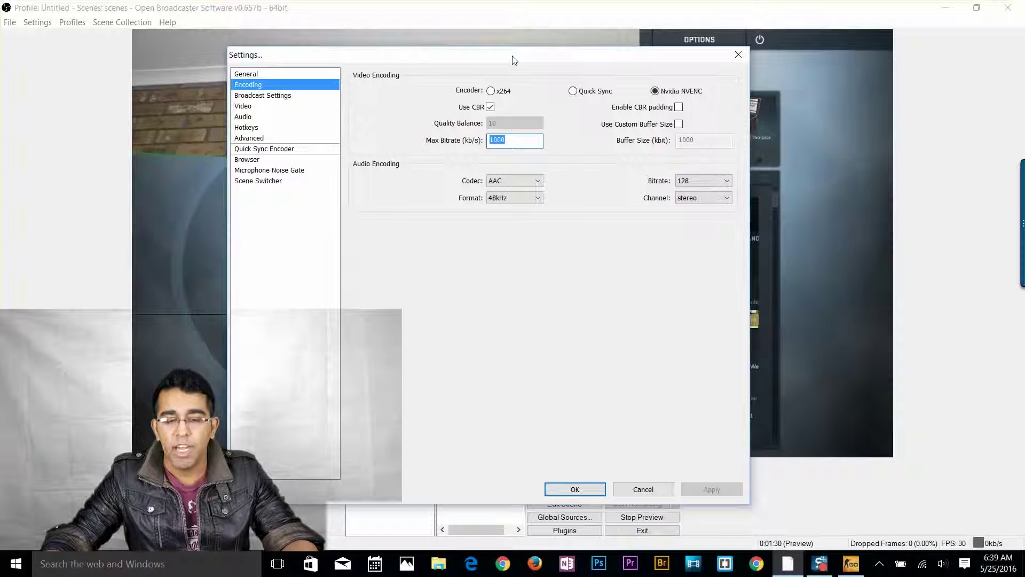
pyautogui.click(516, 140)
pyautogui.doubleClick(516, 140)
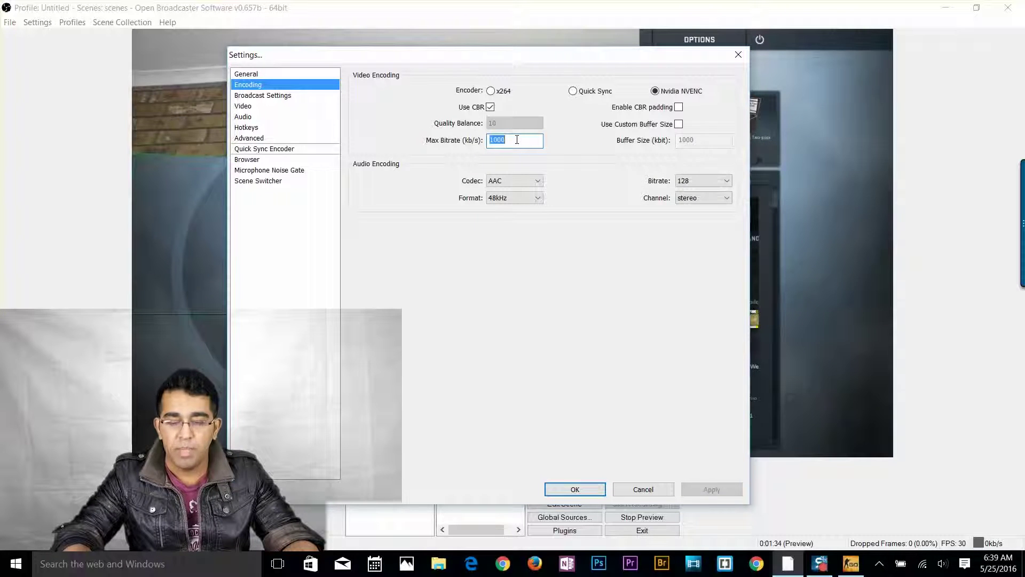
pyautogui.write('8000')
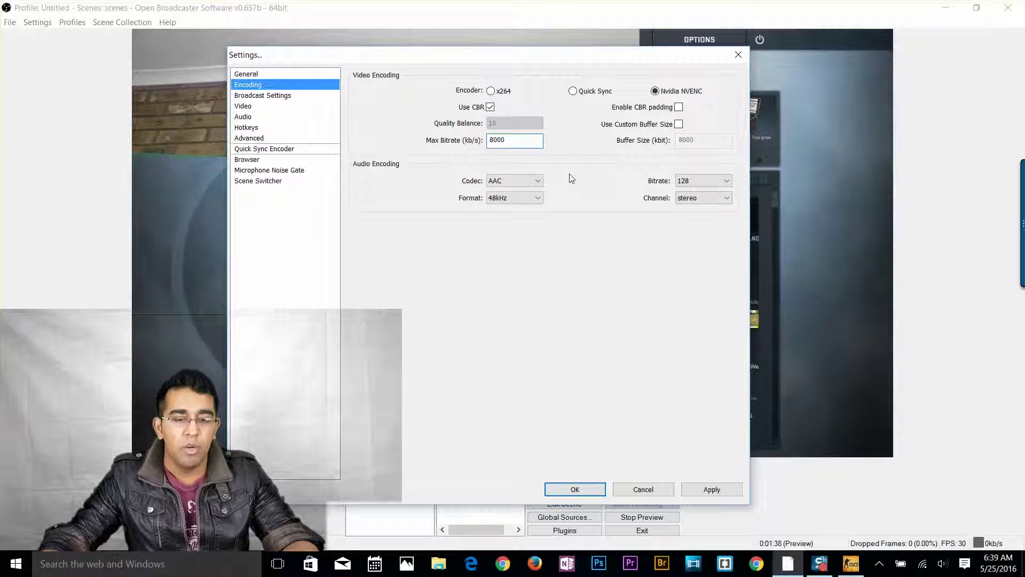
pyautogui.doubleClick(519, 141)
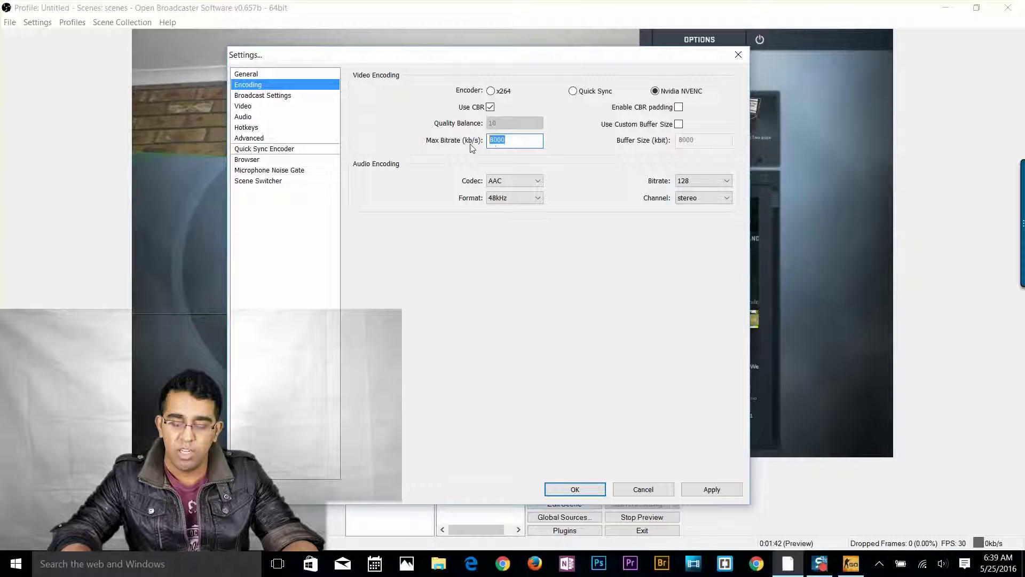
pyautogui.write('1500')
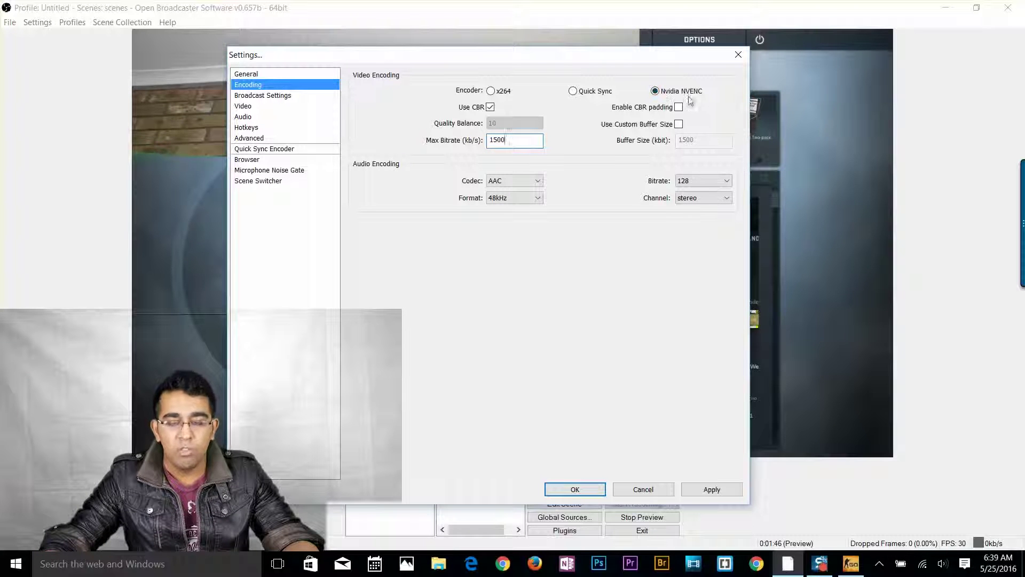
pyautogui.moveTo(514, 146)
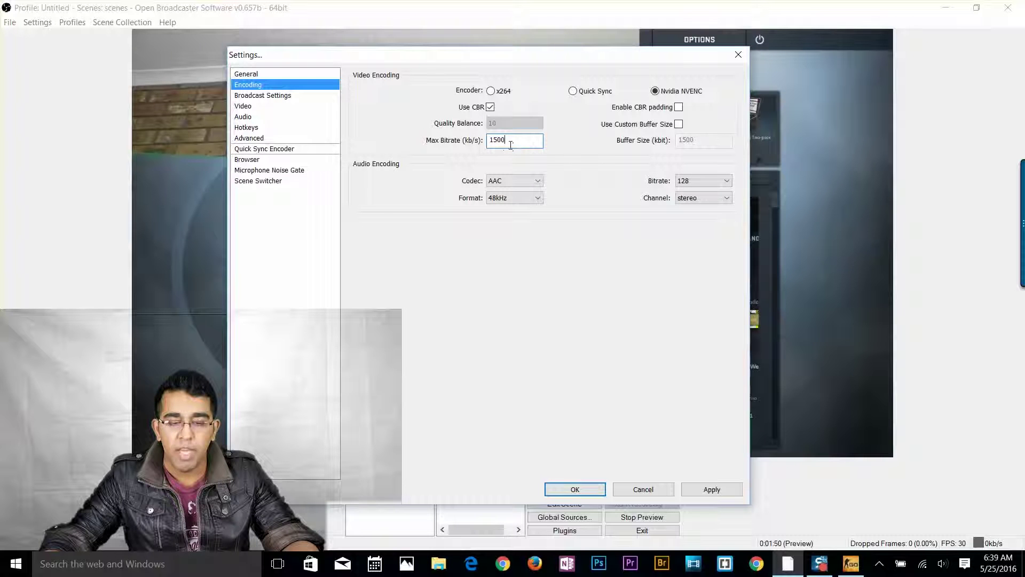
# - Keep the audio codec as AAC and the channel setting as stereo
pyautogui.click(535, 184)
pyautogui.click(567, 192)
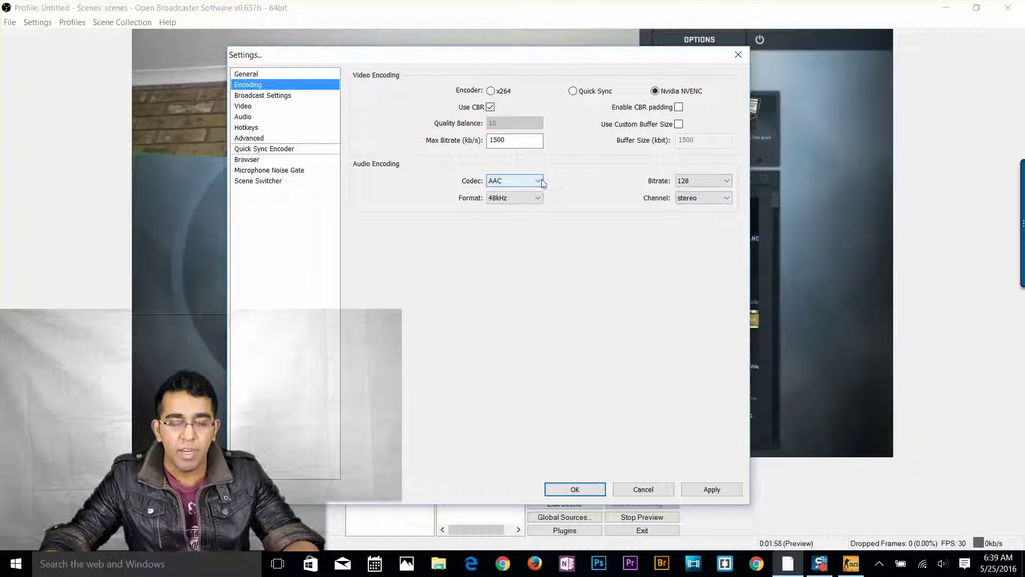
pyautogui.click(726, 198)
pyautogui.click(632, 234)
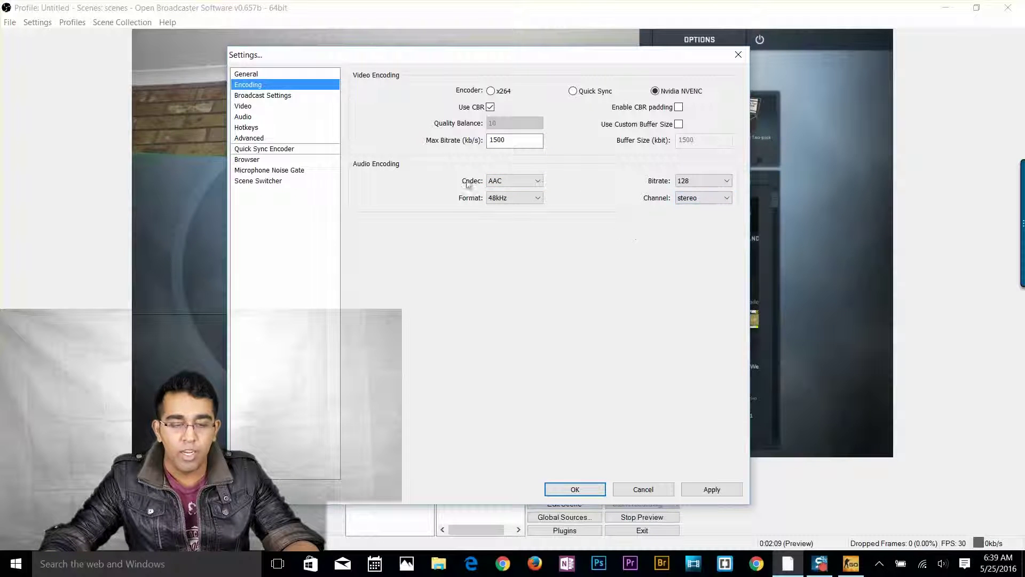
# - Apply the encoding changes and go to Broadcast Settings, keeping Live Stream mode
pyautogui.click(272, 96)
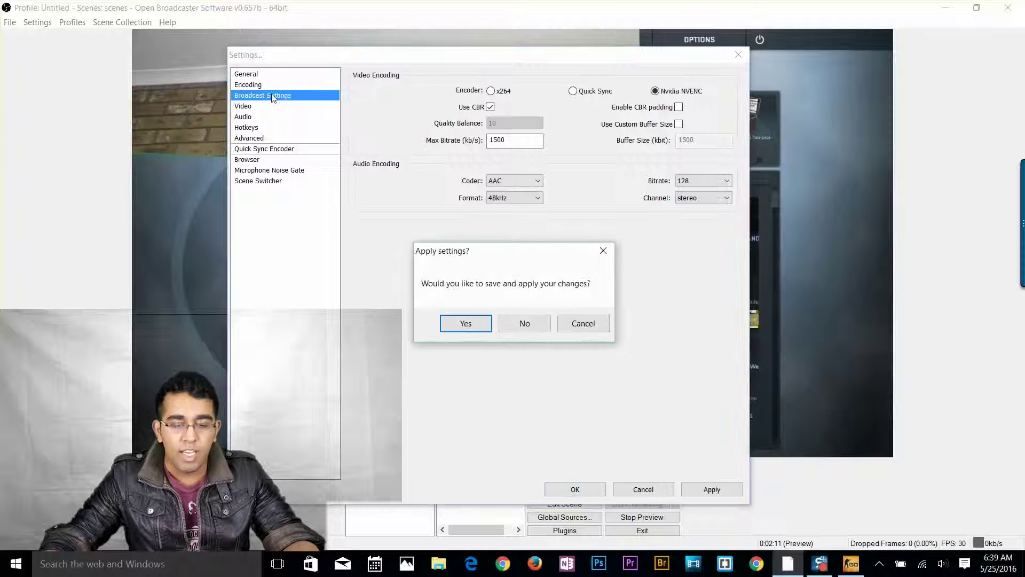
pyautogui.click(468, 324)
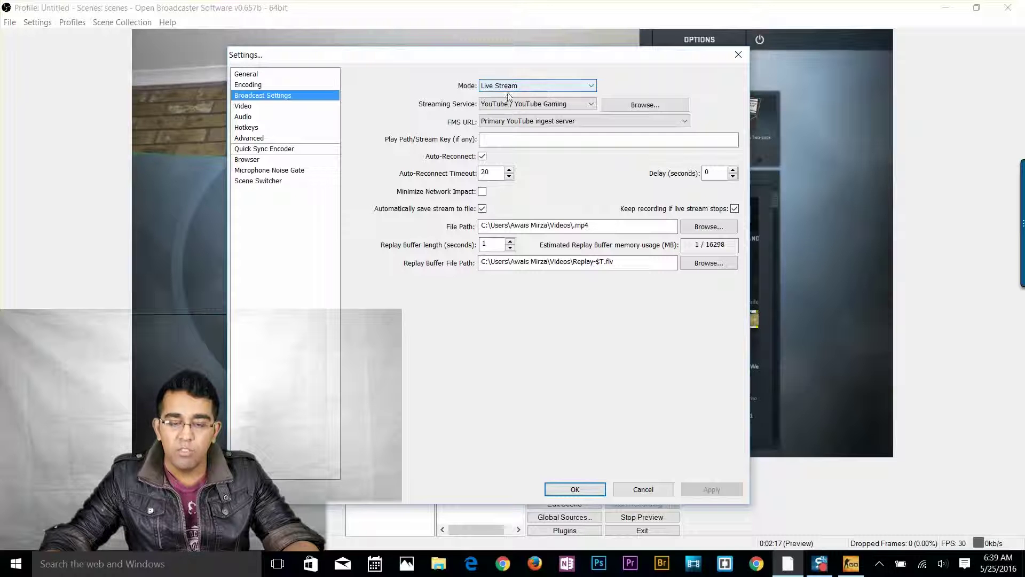
pyautogui.click(542, 87)
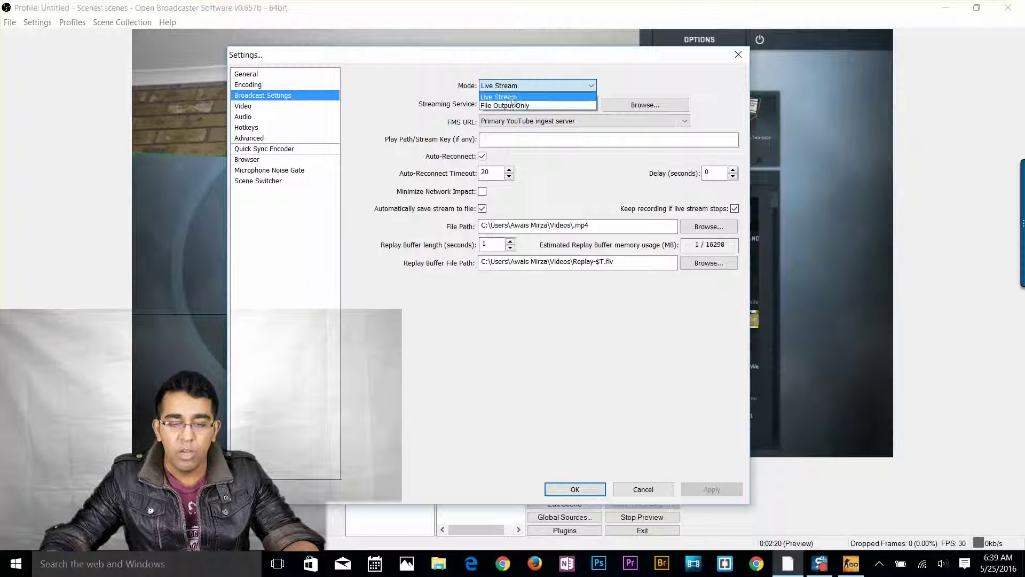
pyautogui.click(509, 97)
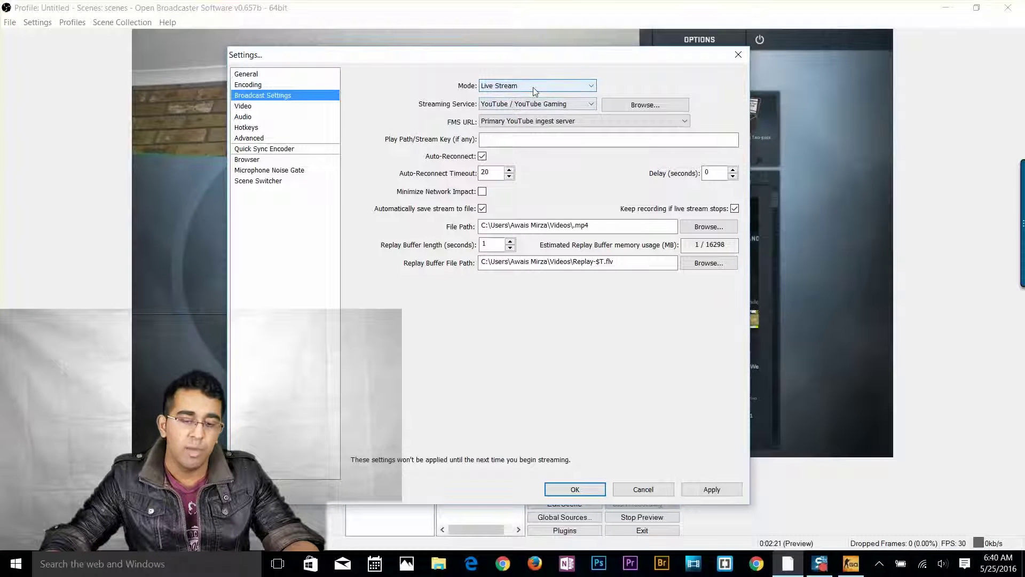
# - Try File Output Only mode, keep the file path extension .mp4, and return to Live Stream
pyautogui.click(534, 90)
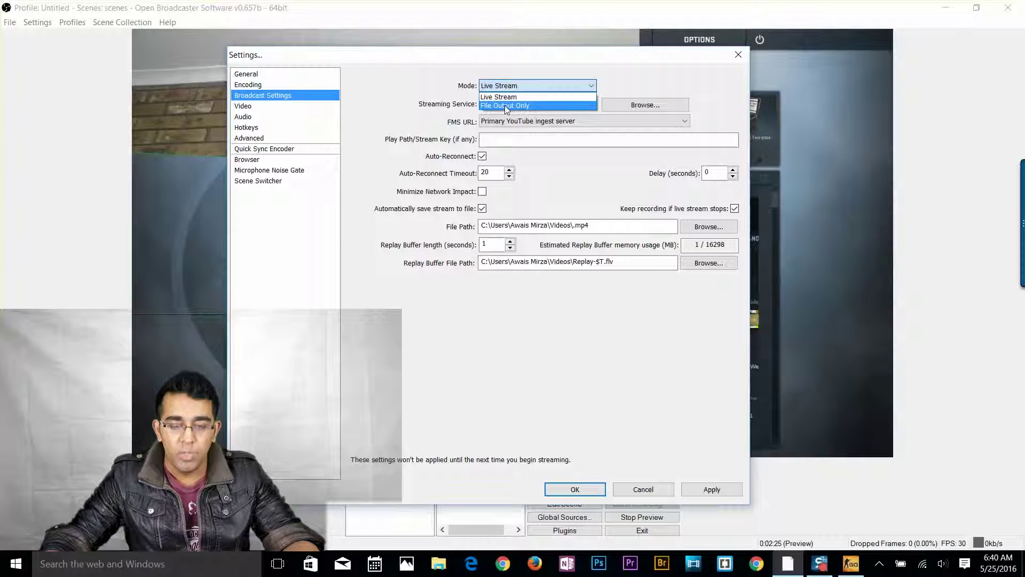
pyautogui.click(514, 106)
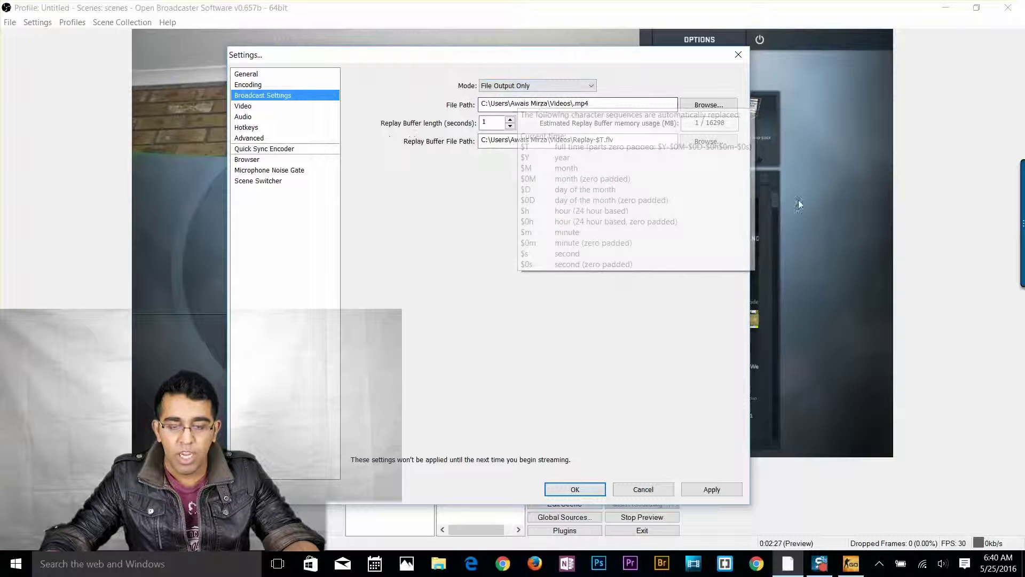
pyautogui.click(606, 105)
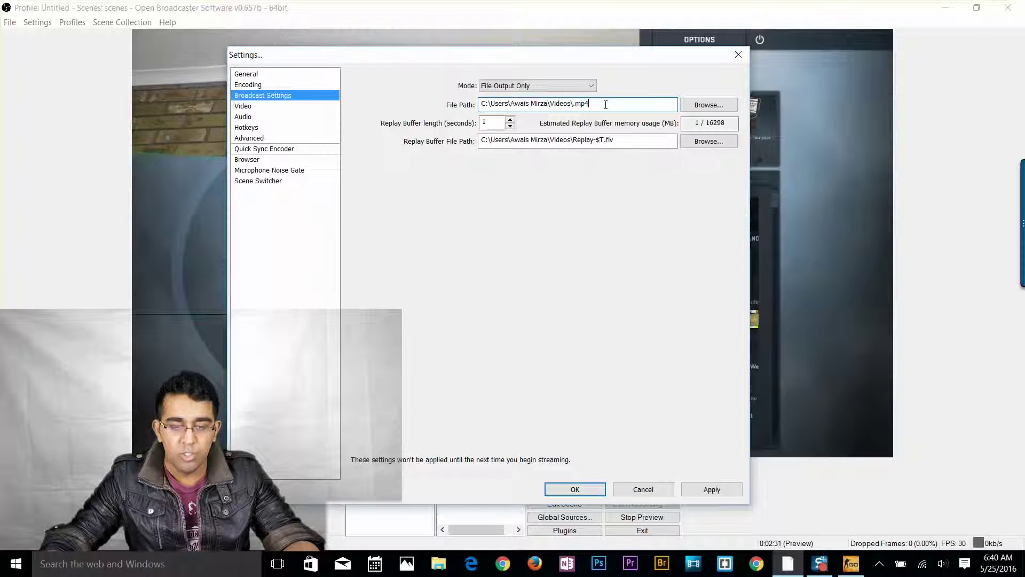
pyautogui.press('BackSpace')
pyautogui.press('BackSpace')
pyautogui.press('BackSpace')
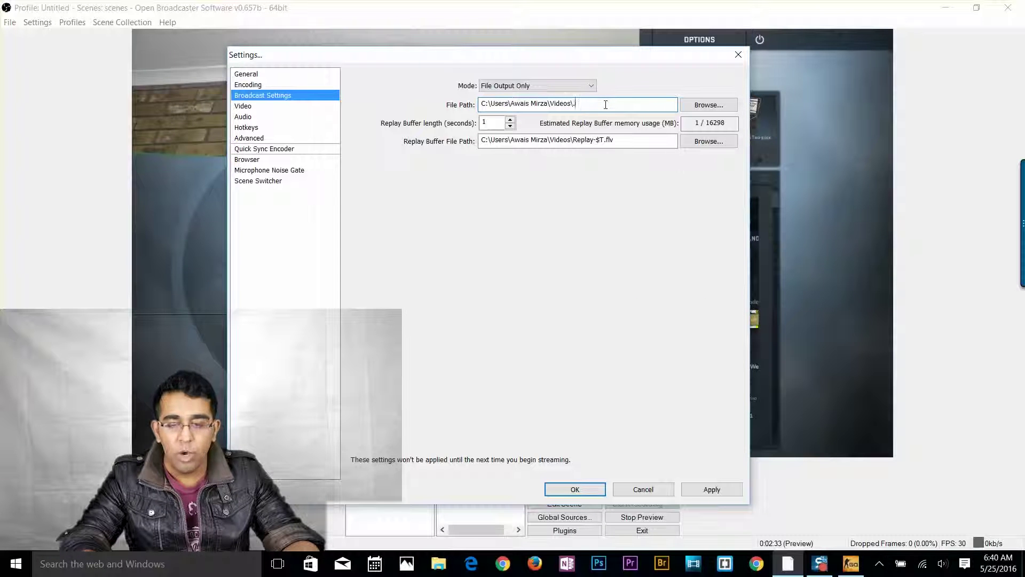
pyautogui.write('flv')
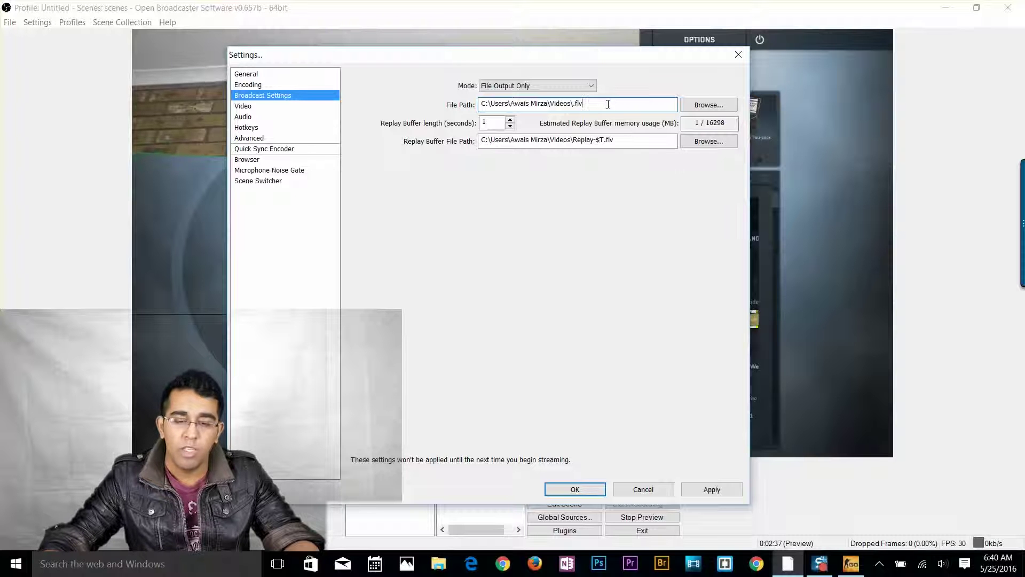
pyautogui.press('BackSpace')
pyautogui.press('BackSpace')
pyautogui.press('BackSpace')
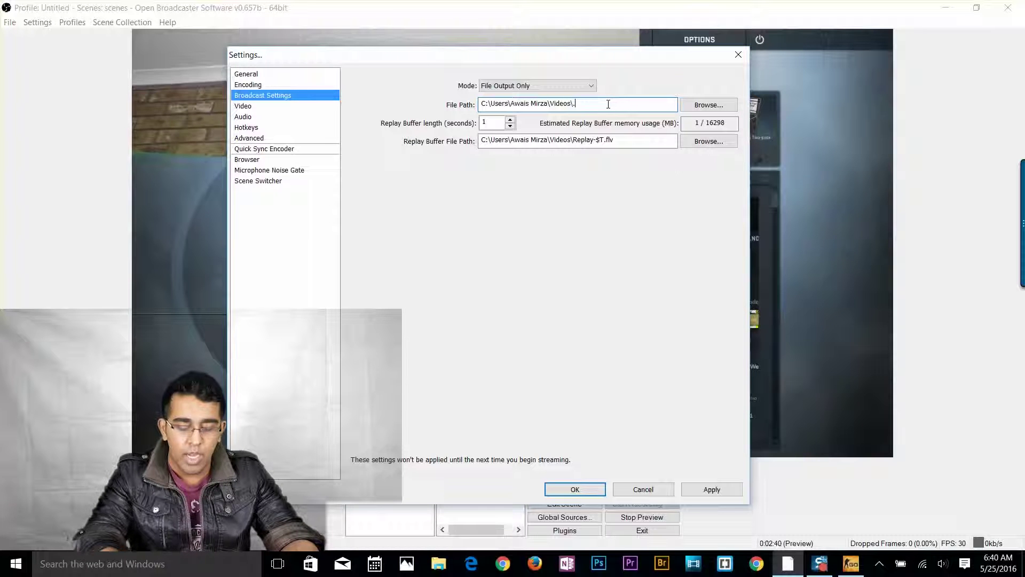
pyautogui.write('mp4')
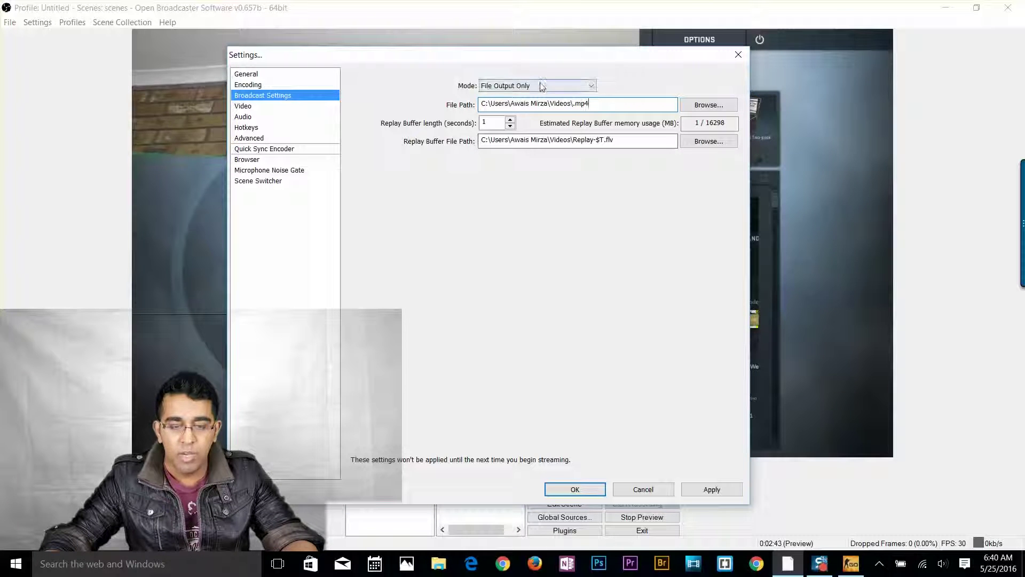
pyautogui.click(542, 86)
pyautogui.click(523, 101)
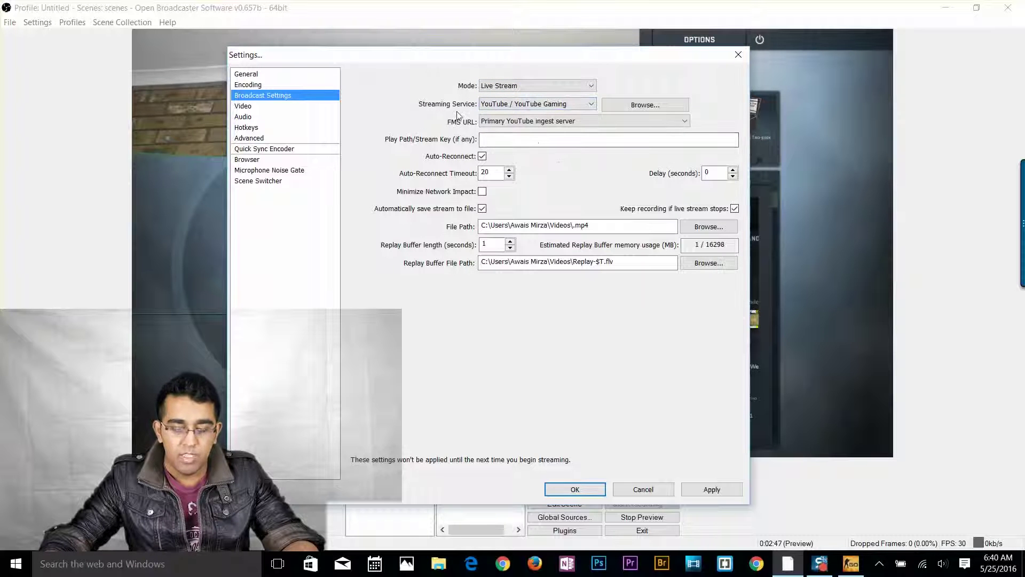
# - Keep YouTube / YouTube Gaming as the streaming service, then move on to Video settings
pyautogui.click(531, 105)
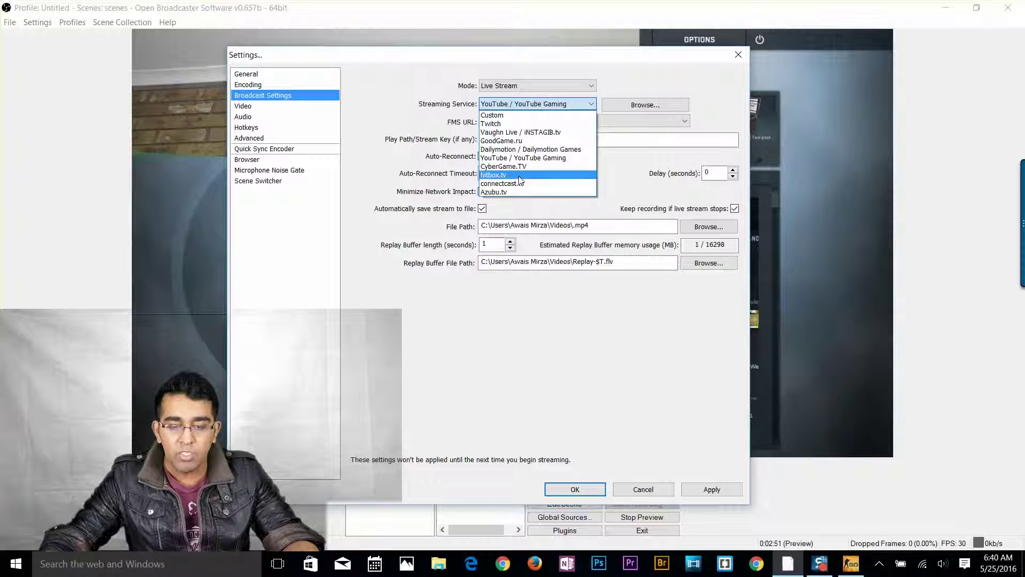
pyautogui.click(524, 159)
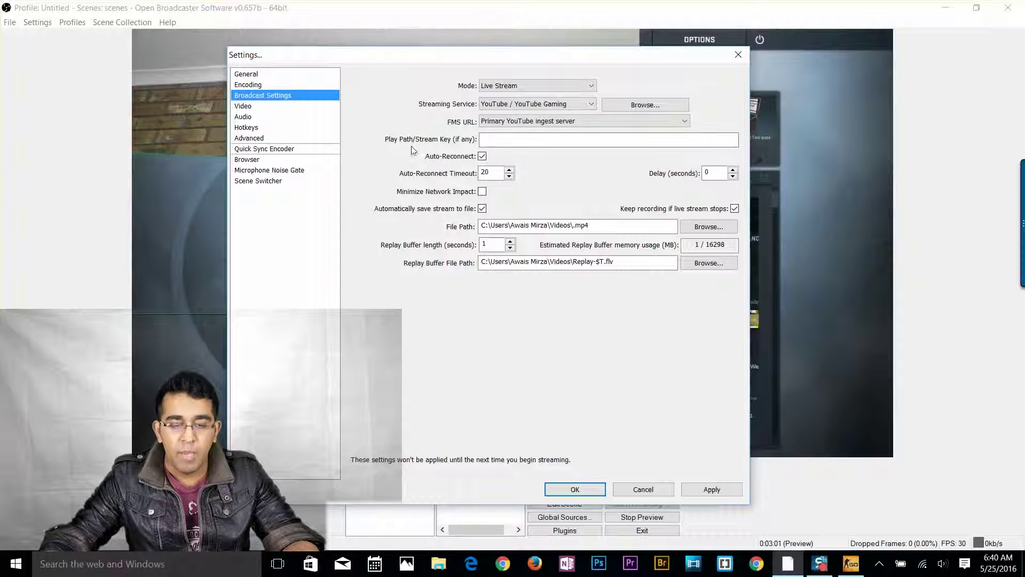
pyautogui.click(516, 141)
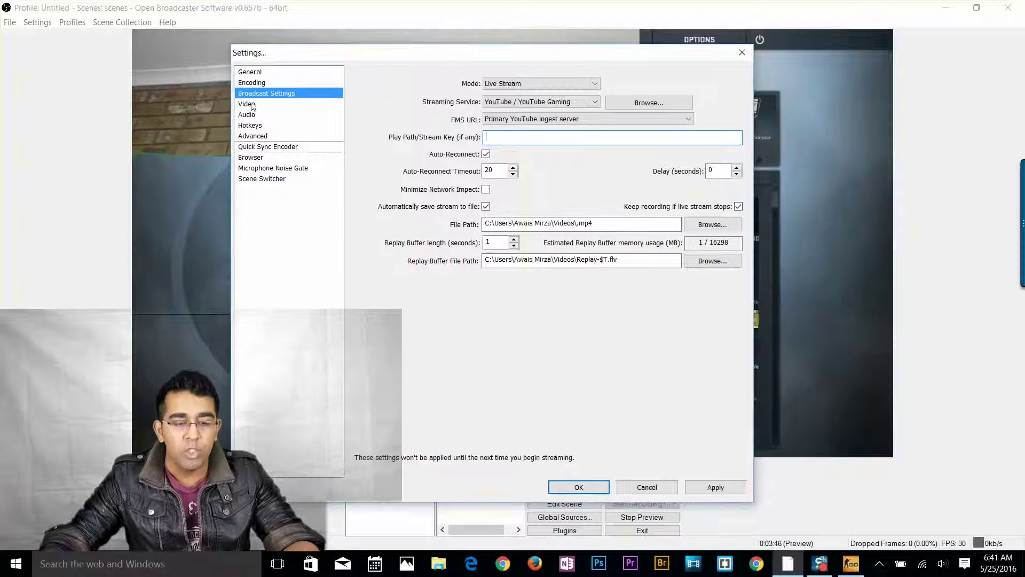
pyautogui.click(247, 104)
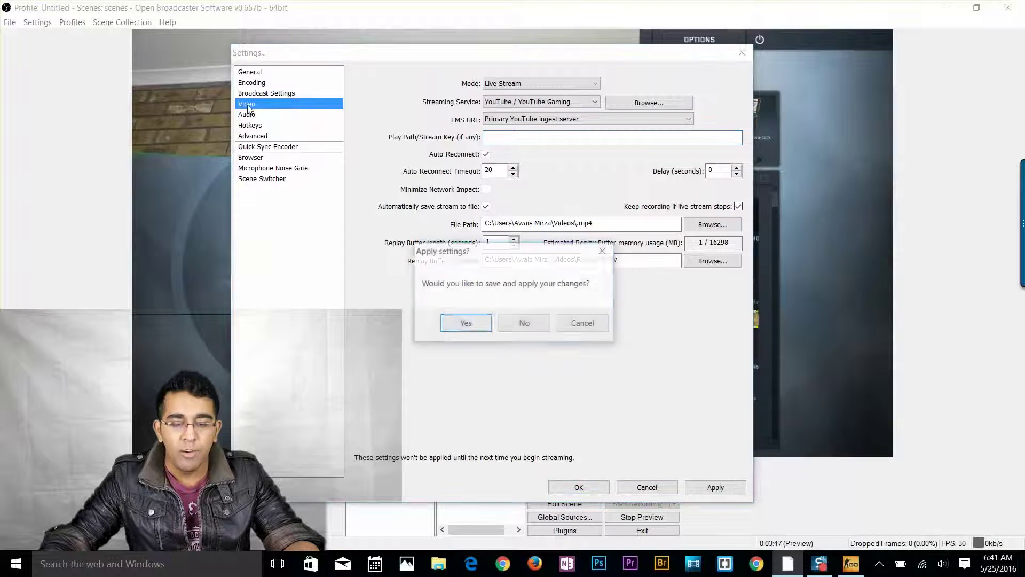
# - Apply the broadcast changes and keep the NVIDIA GeForce GTX 950M video adapter
pyautogui.click(472, 327)
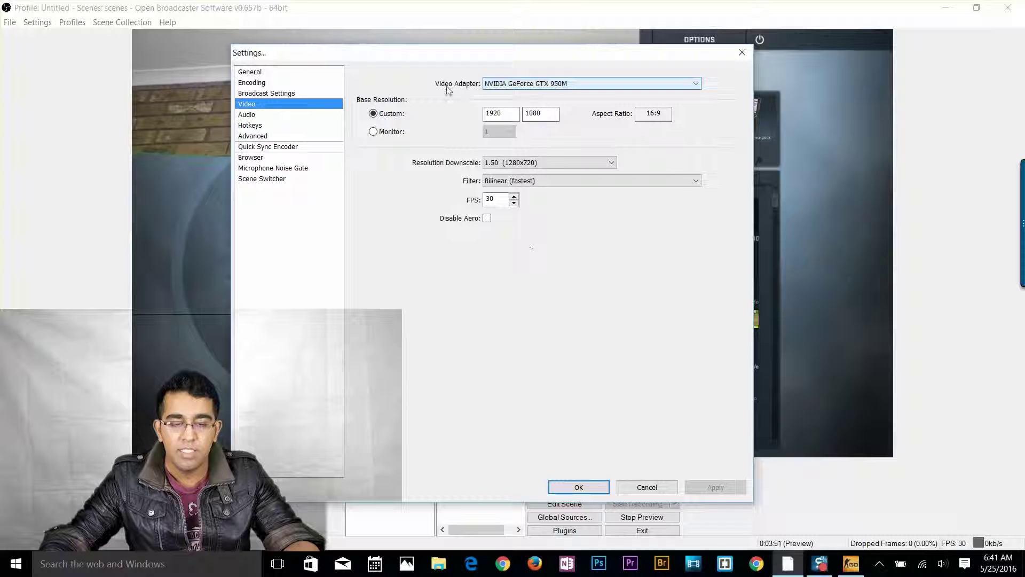
pyautogui.click(557, 84)
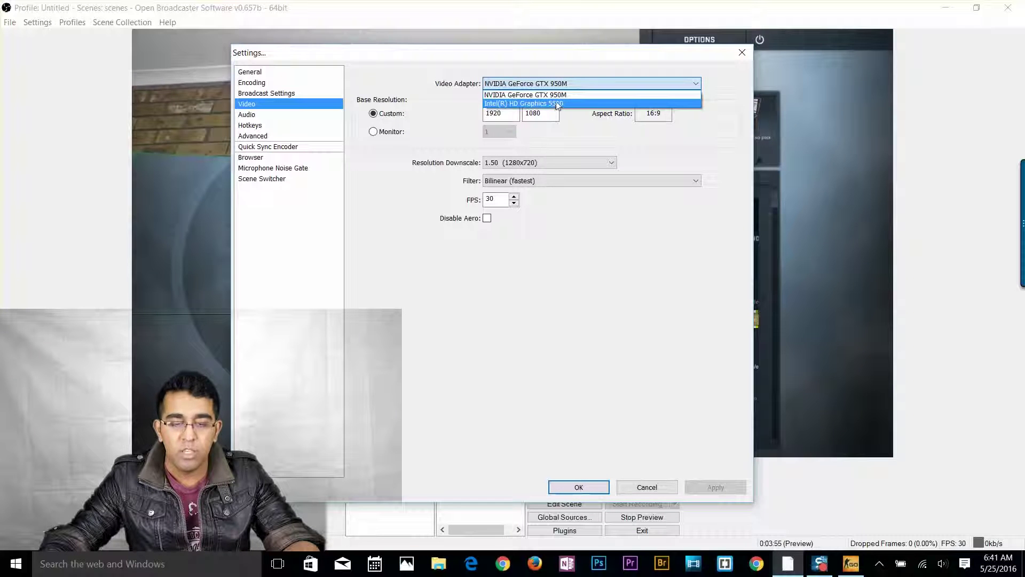
pyautogui.click(560, 96)
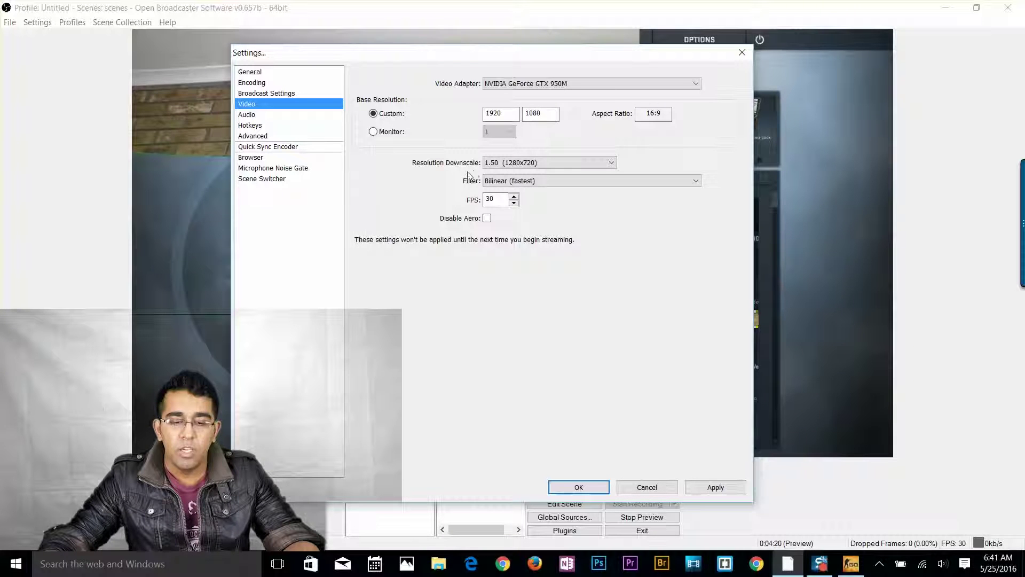
# - Set resolution downscale to 1.25 (1536x864) and select the 30 FPS value
pyautogui.click(503, 170)
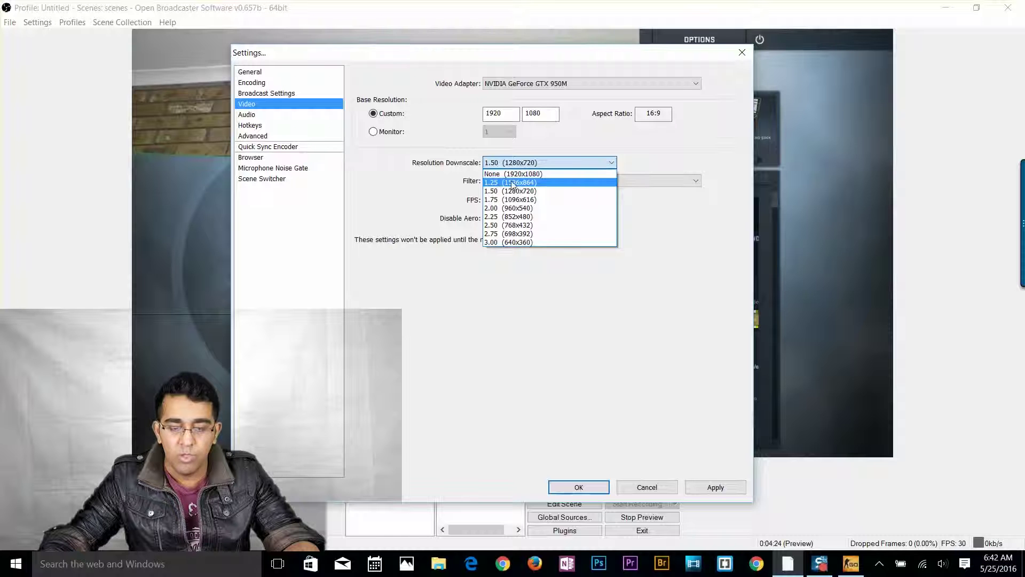
pyautogui.click(512, 183)
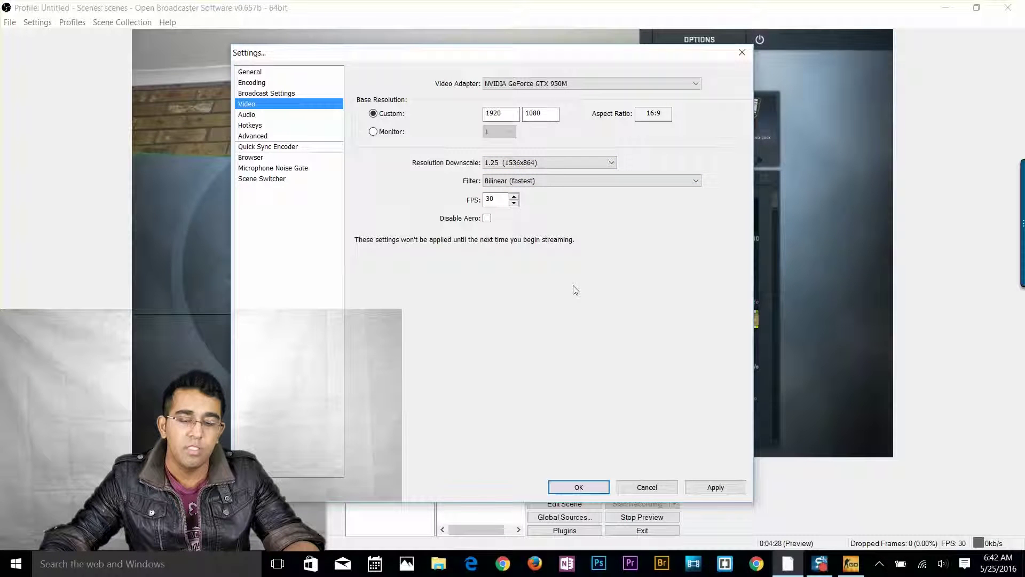
pyautogui.click(552, 164)
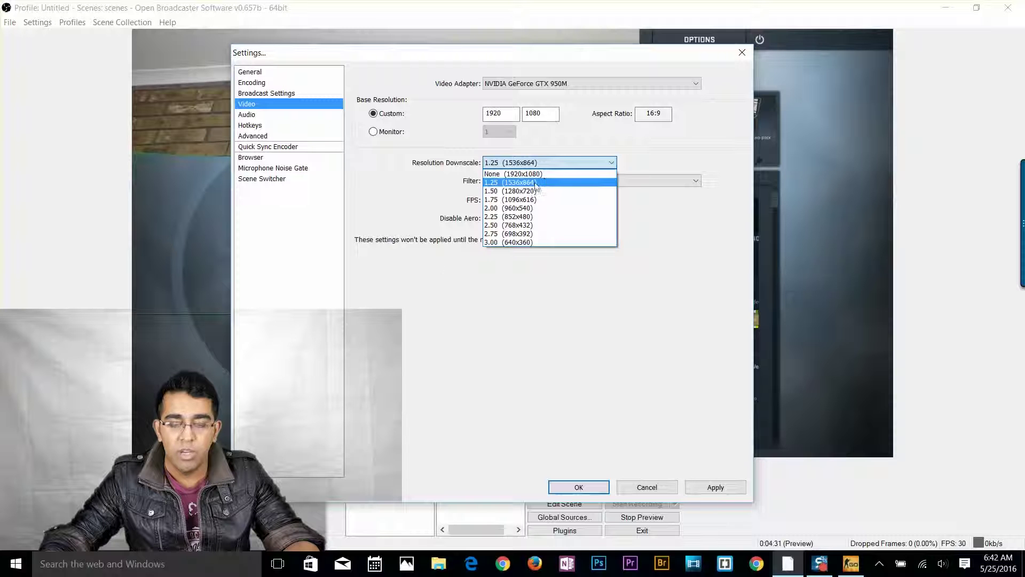
pyautogui.click(534, 183)
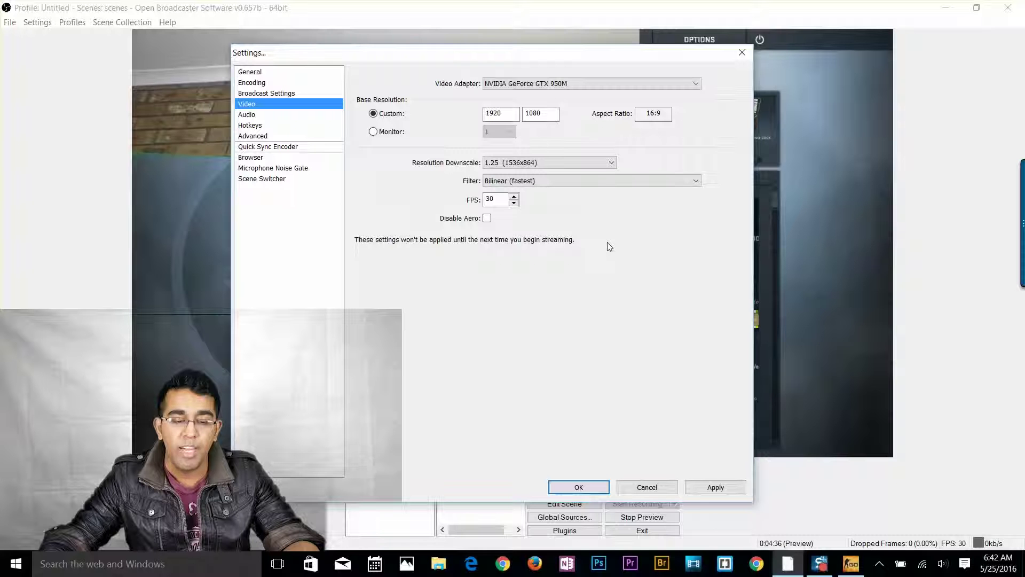
pyautogui.click(502, 202)
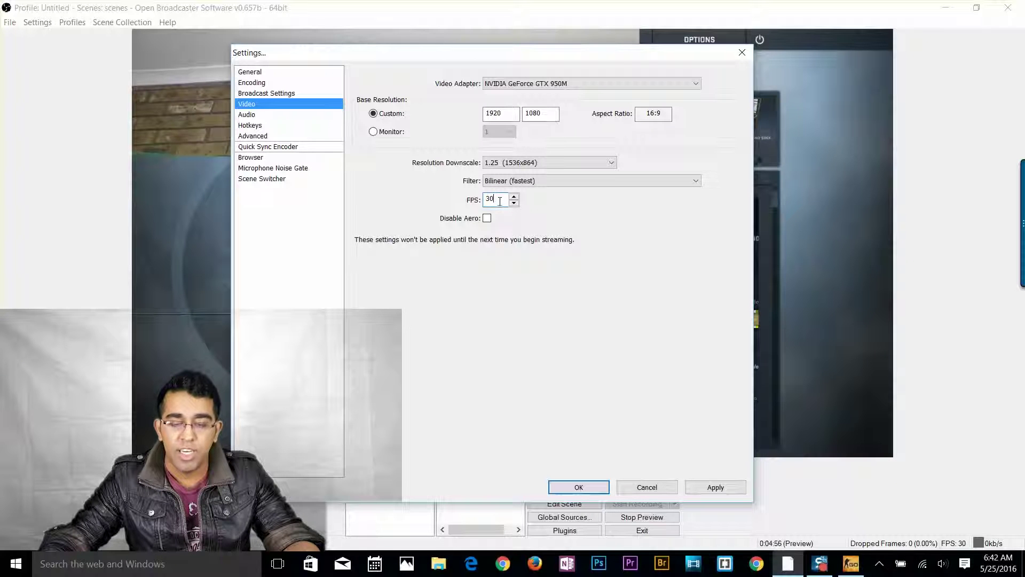
pyautogui.moveTo(502, 199); pyautogui.dragTo(485, 199)
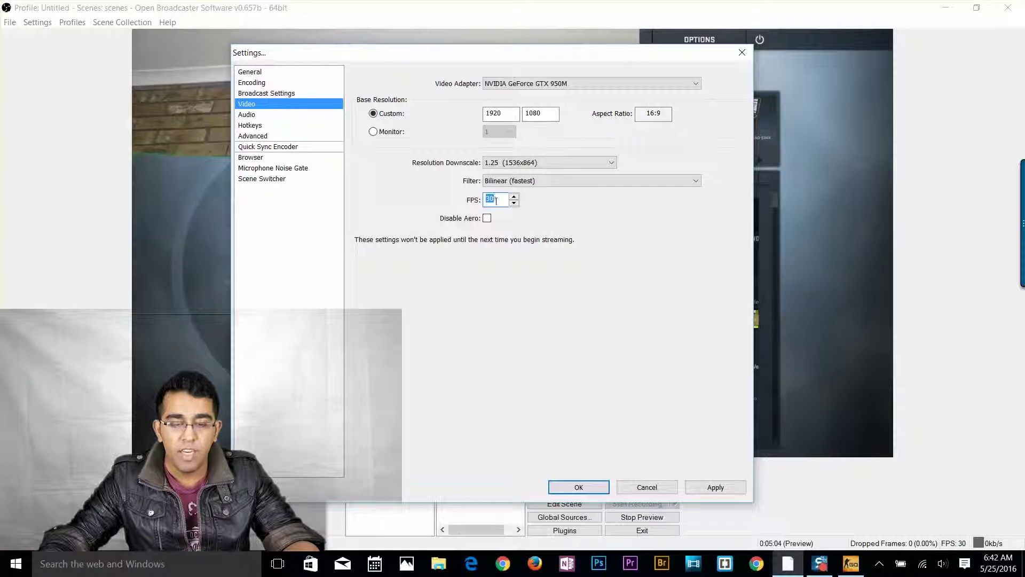
# - Choose Microphone (Blue Snowball) as the audio input and apply the change
pyautogui.click(299, 115)
pyautogui.click(550, 101)
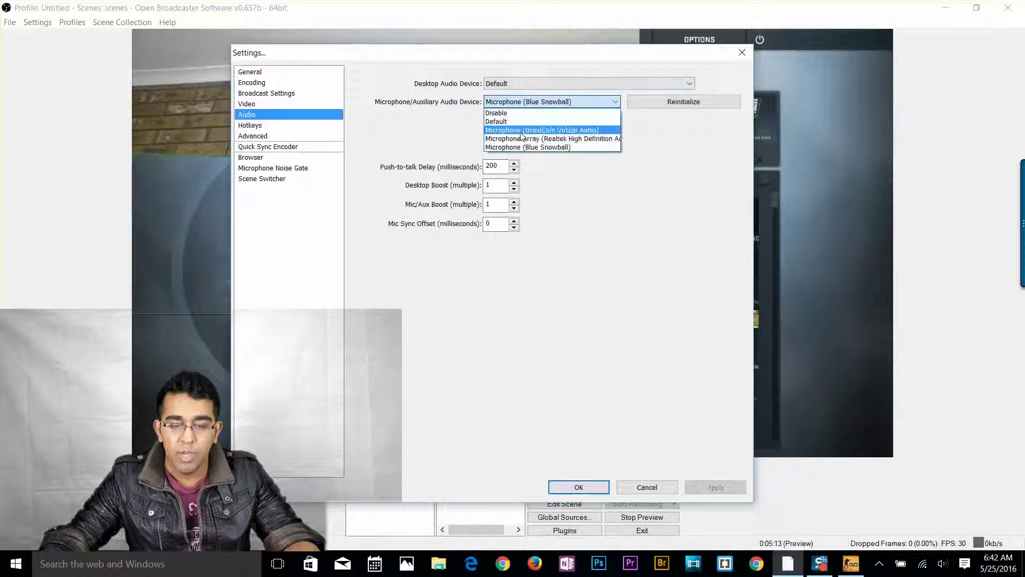
pyautogui.click(523, 148)
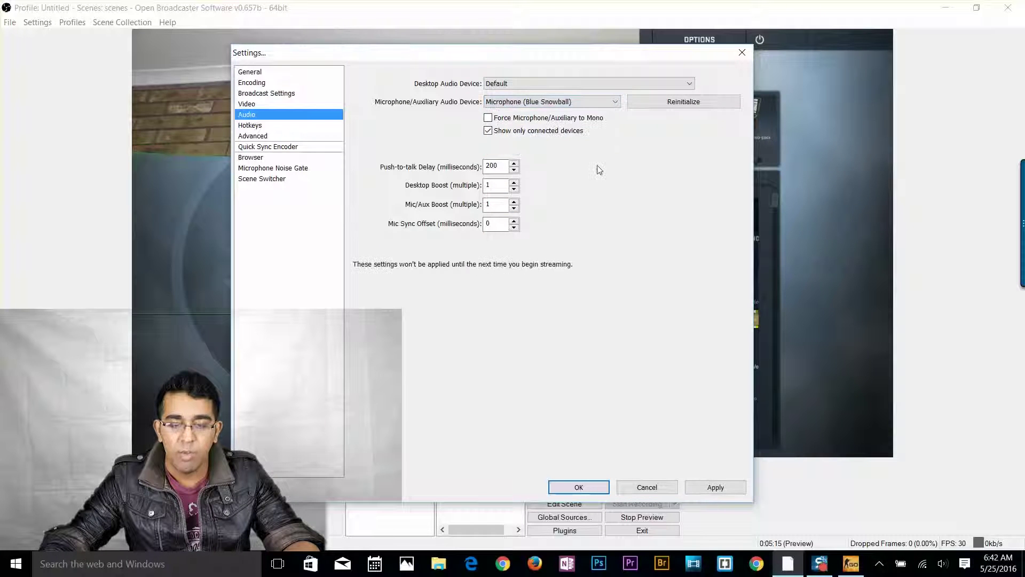
pyautogui.click(250, 125)
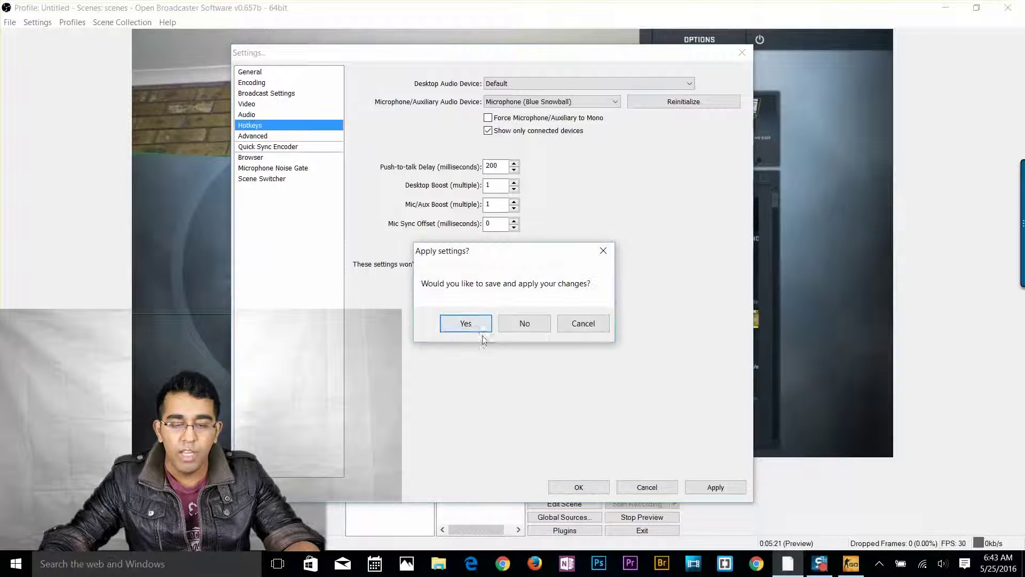
pyautogui.click(461, 323)
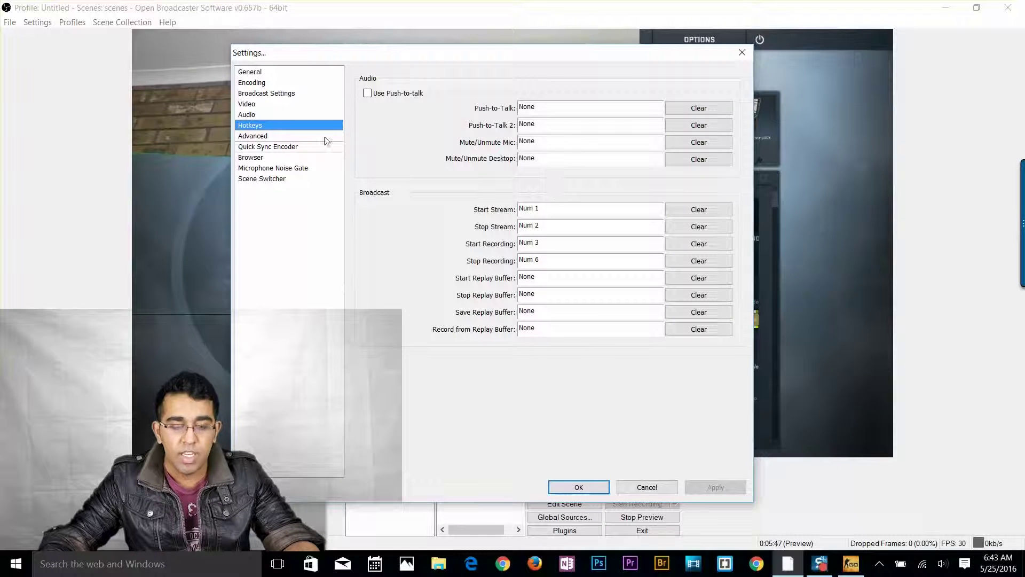
# - Review the Advanced and Microphone Noise Gate pages, then save and close Settings
pyautogui.click(326, 137)
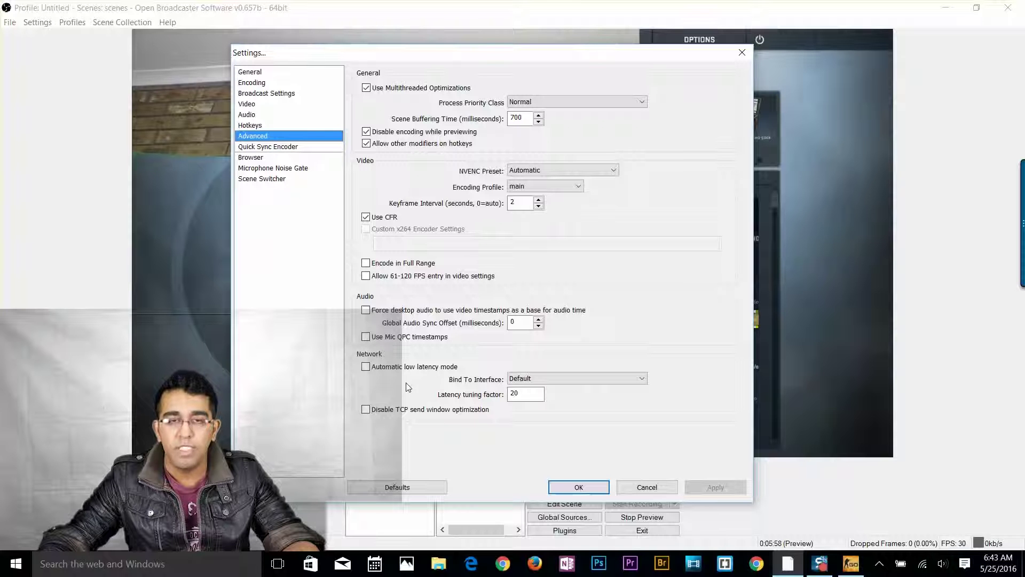
pyautogui.click(278, 168)
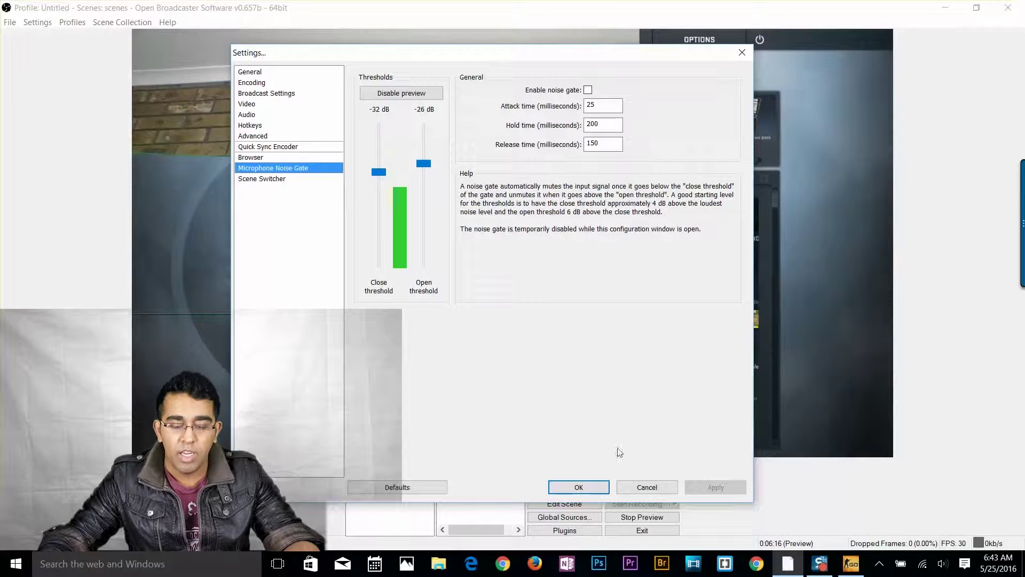
pyautogui.click(579, 487)
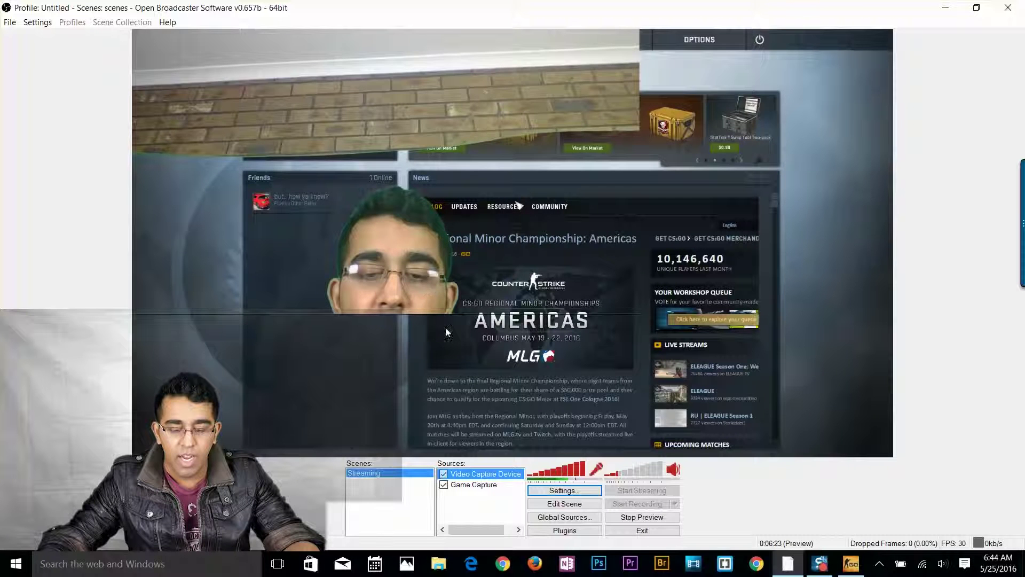
# - In Edit Scene mode, shrink the webcam to about a quarter size and move it lower-left
pyautogui.click(559, 505)
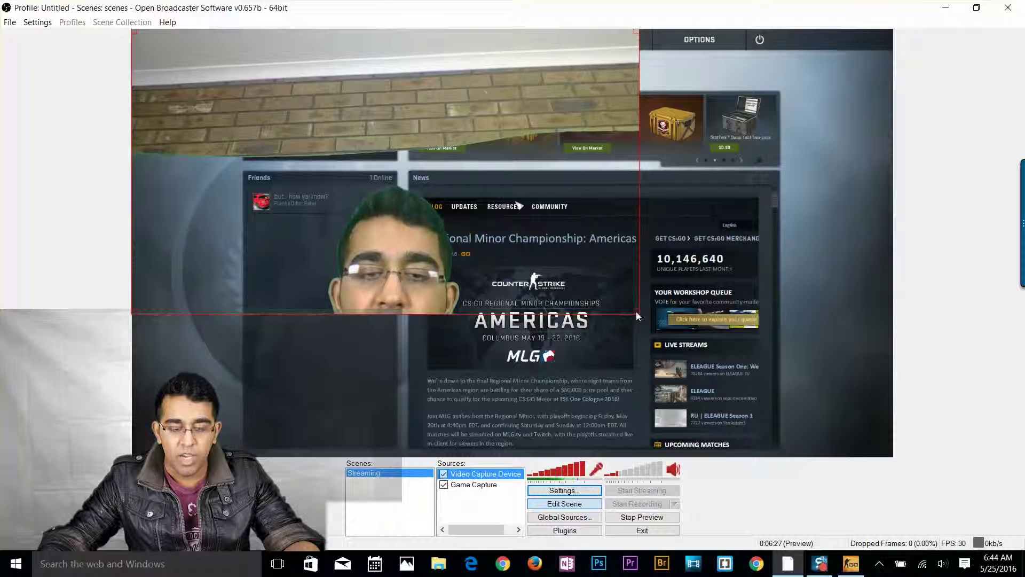
pyautogui.moveTo(635, 311); pyautogui.dragTo(361, 156)
pyautogui.moveTo(344, 149); pyautogui.dragTo(343, 450)
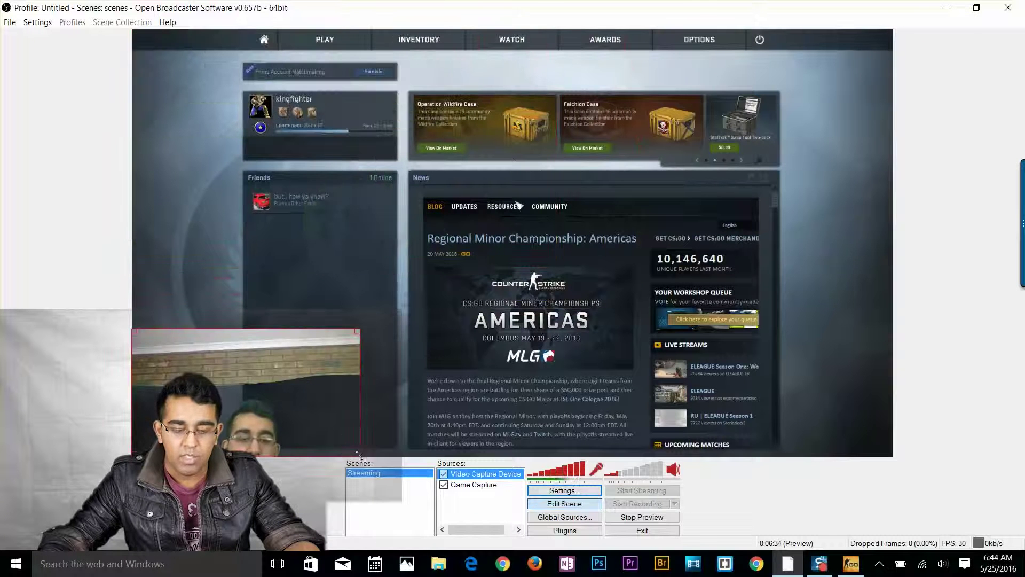
# - Remove the Game Capture source from the Streaming scene
pyautogui.click(474, 485)
pyautogui.click(483, 504)
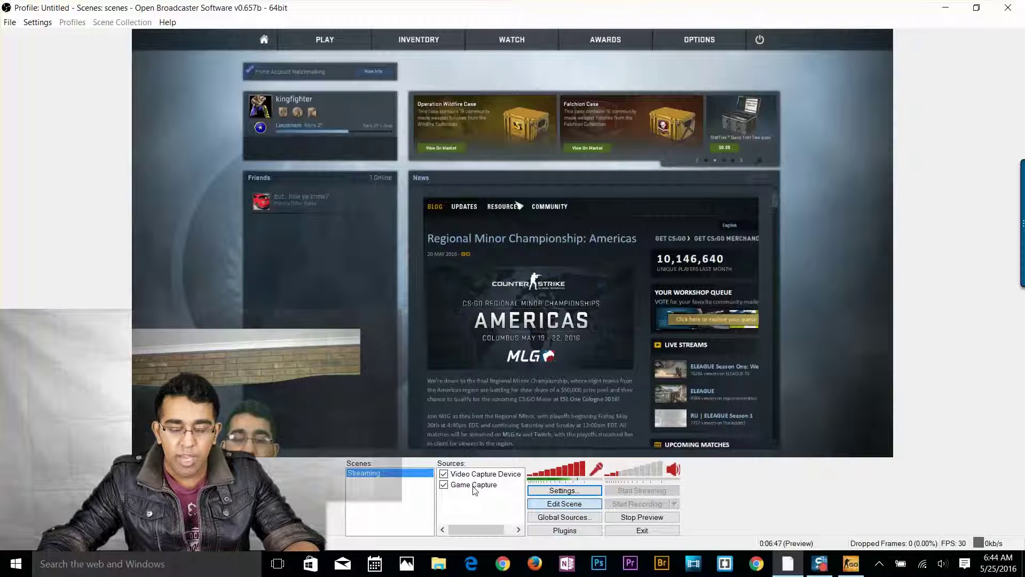
pyautogui.rightClick(474, 486)
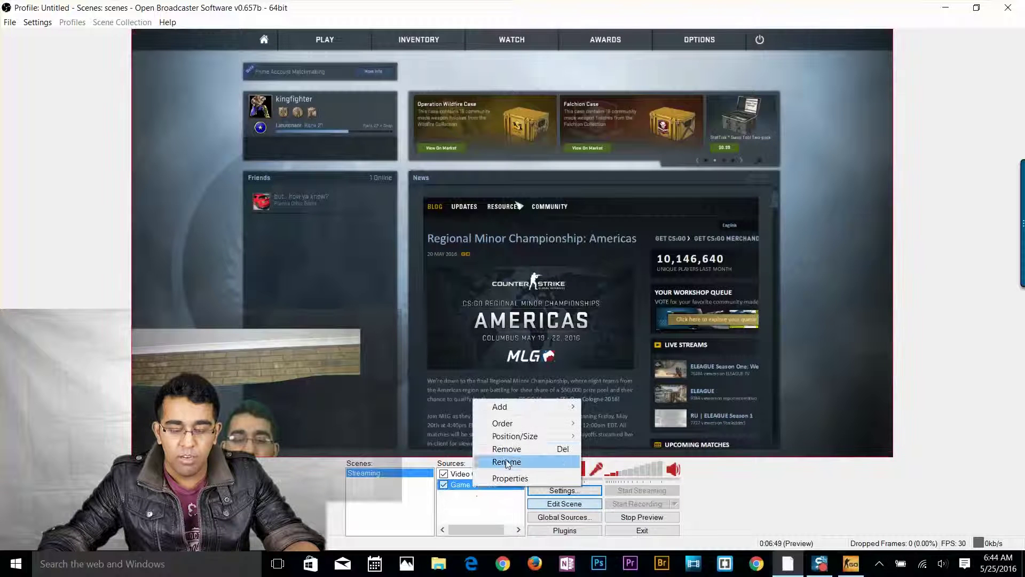
pyautogui.click(504, 456)
pyautogui.rightClick(479, 474)
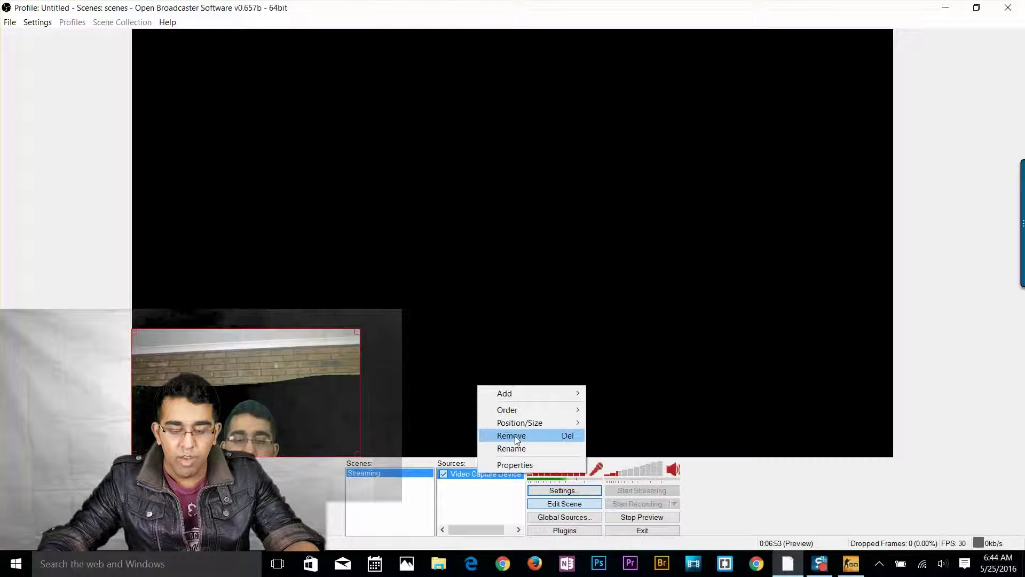
# - Delete the Video Capture Device webcam and add a Monitor Capture source on monitor 1
pyautogui.click(515, 436)
pyautogui.press('Return')
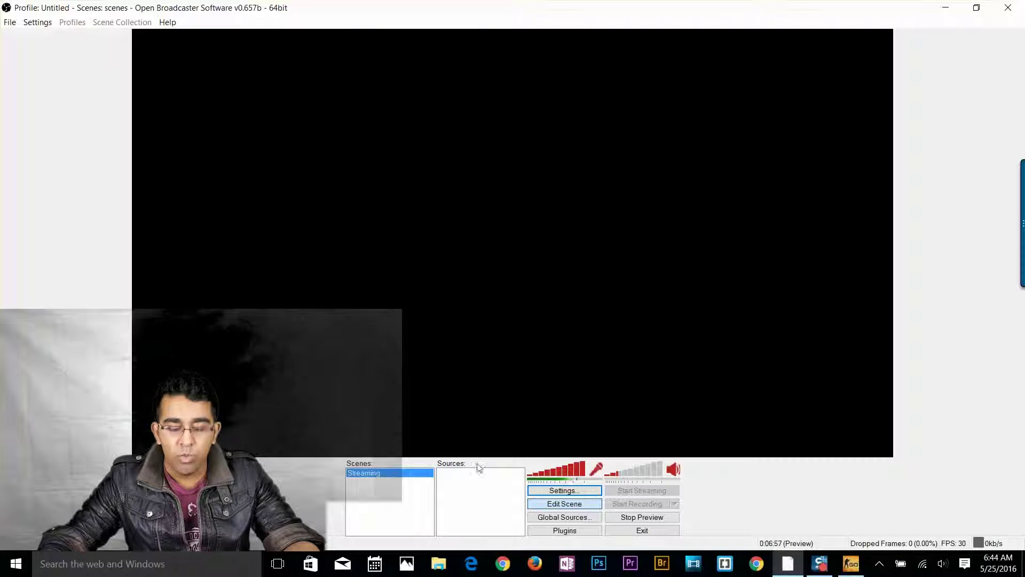
pyautogui.moveTo(500, 490)
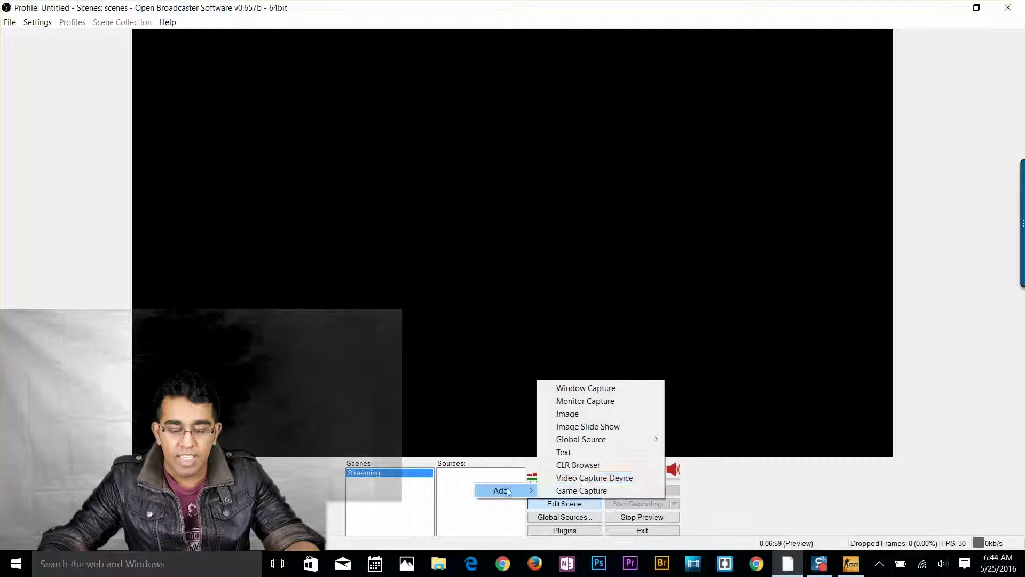
pyautogui.click(603, 401)
pyautogui.click(558, 293)
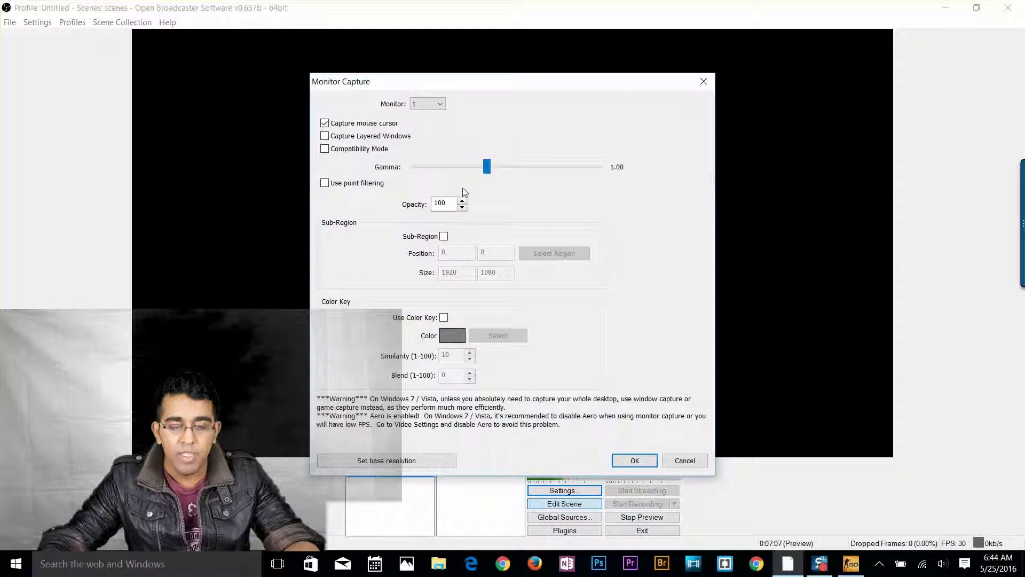
pyautogui.click(440, 106)
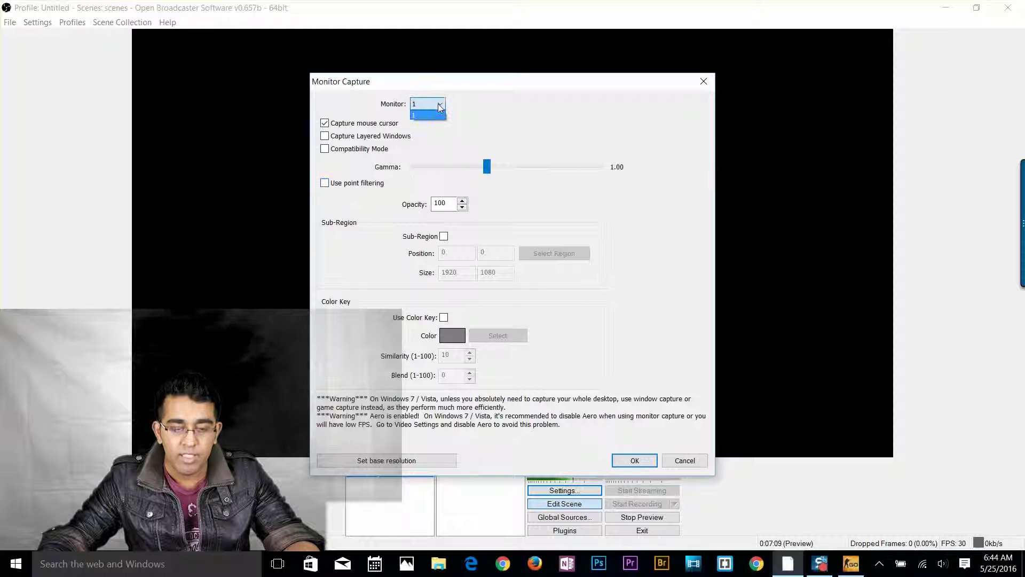
pyautogui.click(627, 463)
pyautogui.click(627, 463)
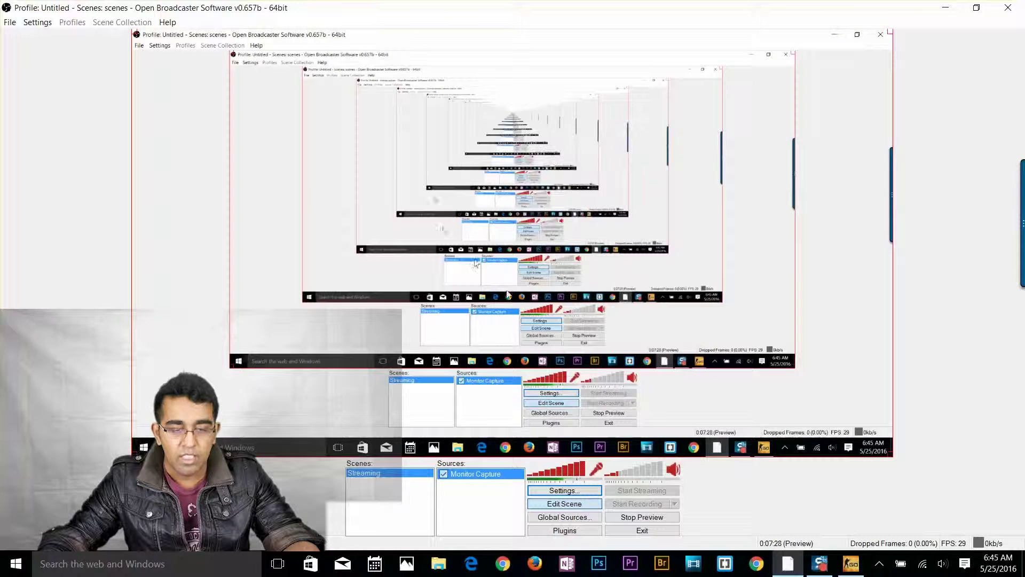
# - Restore the OBS window, shift it slightly right, then maximize it again
pyautogui.click(976, 7)
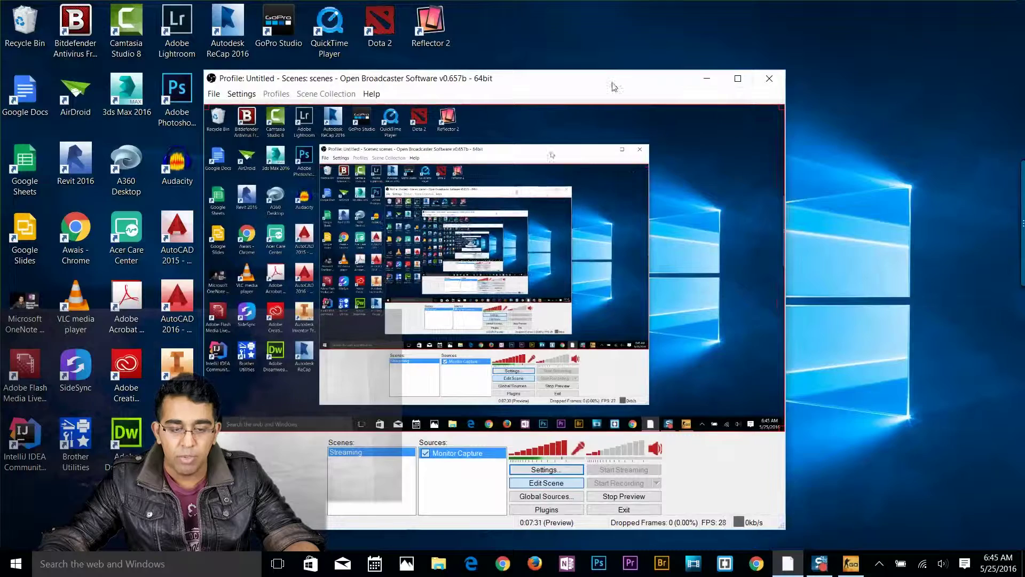
pyautogui.moveTo(613, 86); pyautogui.dragTo(647, 85)
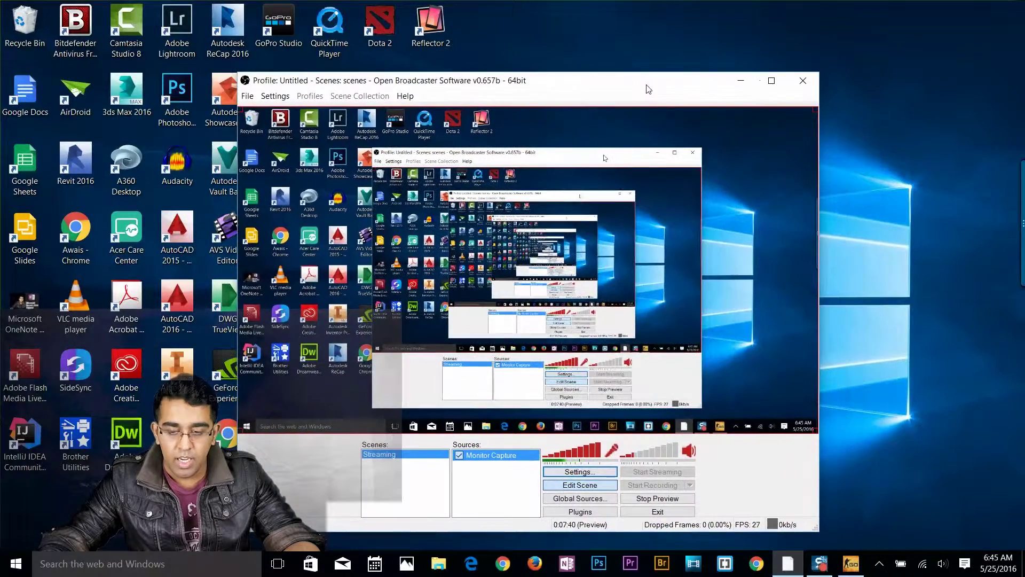
pyautogui.click(772, 81)
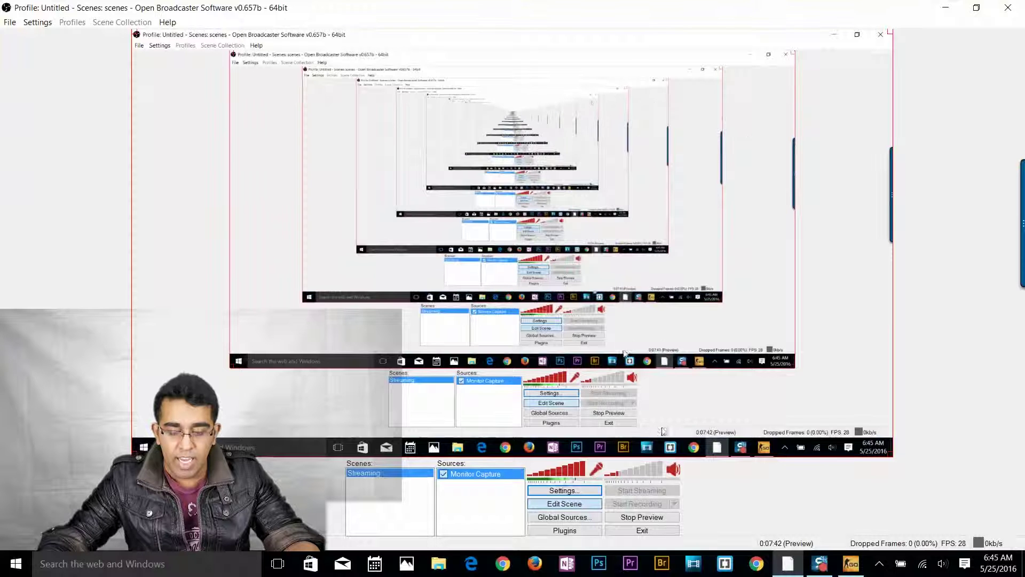
# - Add a Text source reading 'this ismy obs' and drag it across the top of the preview
pyautogui.rightClick(479, 508)
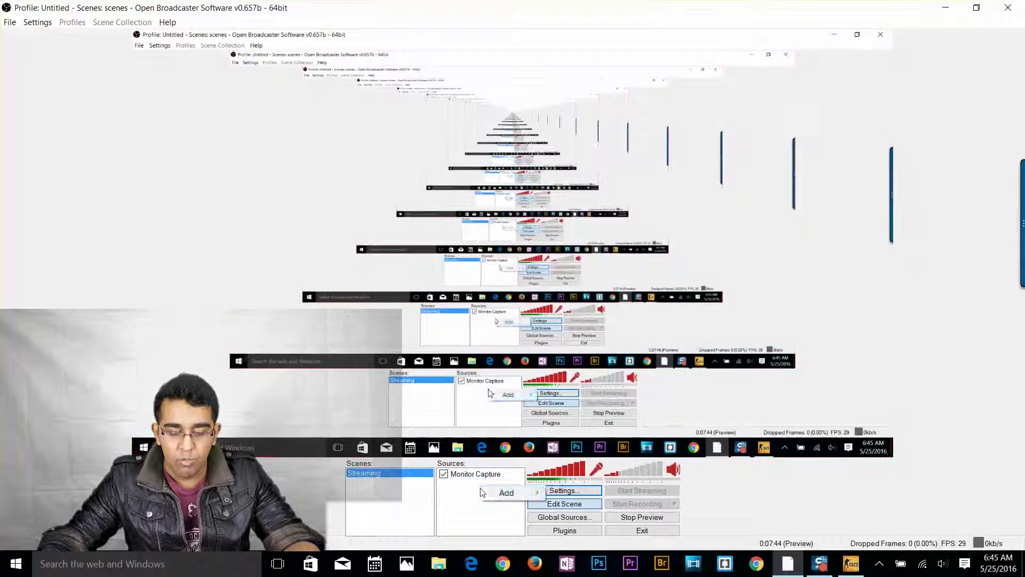
pyautogui.moveTo(497, 515)
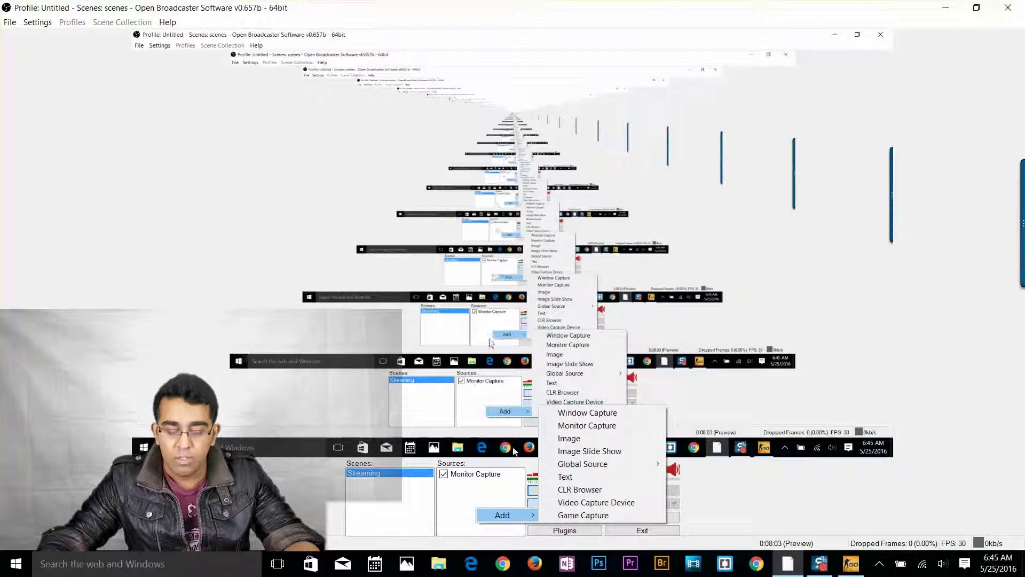
pyautogui.click(565, 477)
pyautogui.click(544, 295)
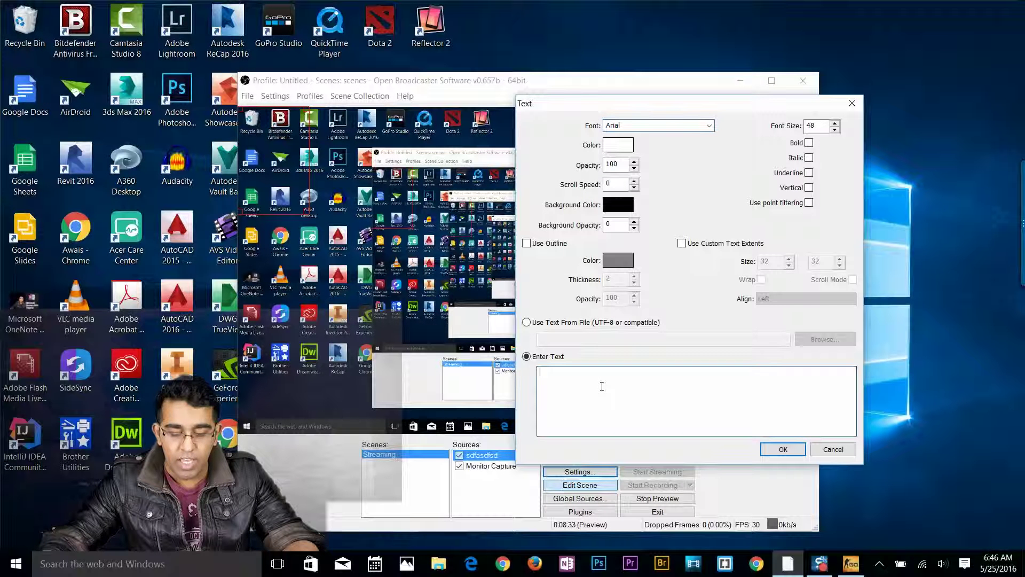
pyautogui.write('this is')
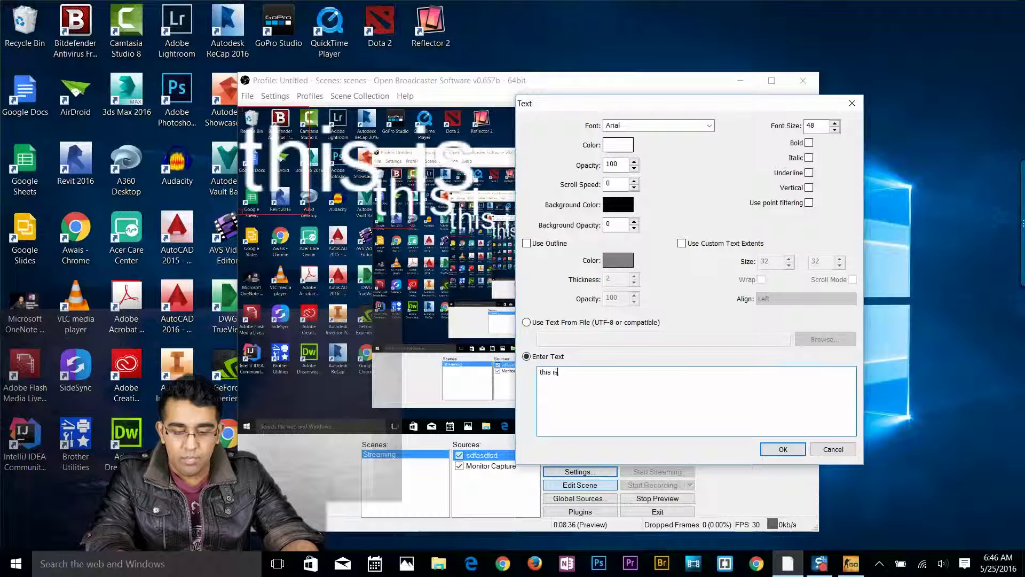
pyautogui.write('my obs')
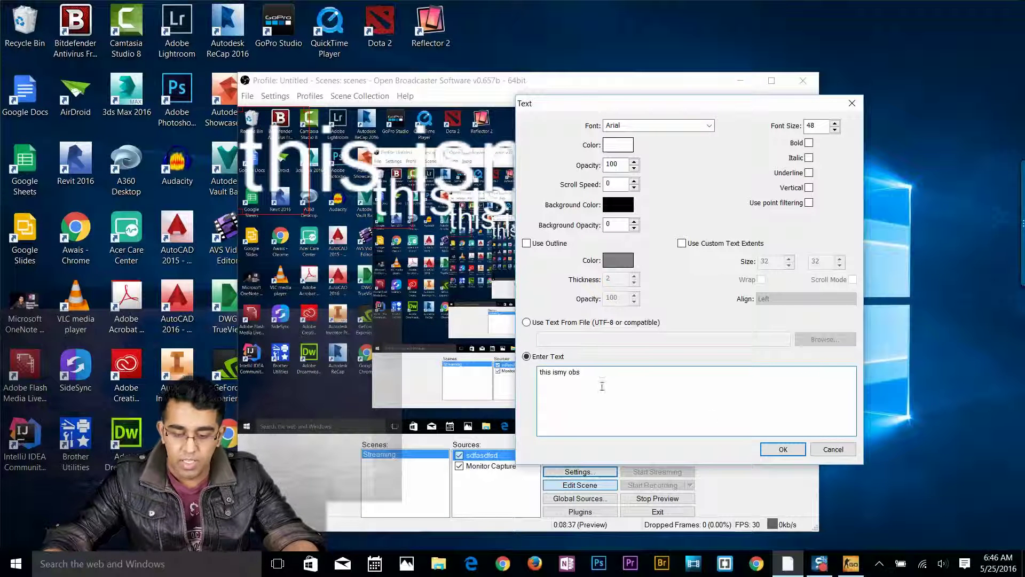
pyautogui.click(783, 449)
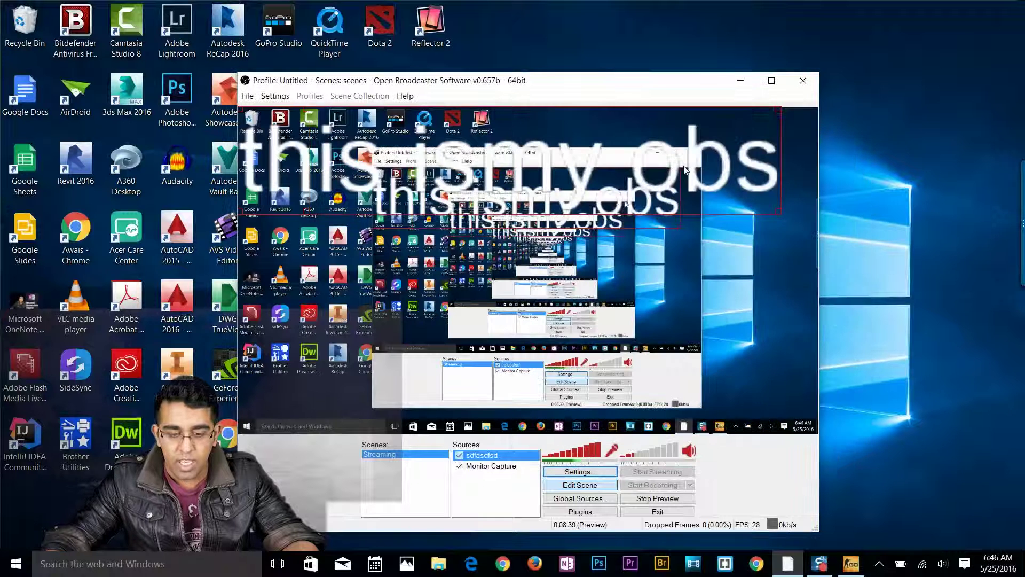
pyautogui.moveTo(686, 169); pyautogui.dragTo(704, 159)
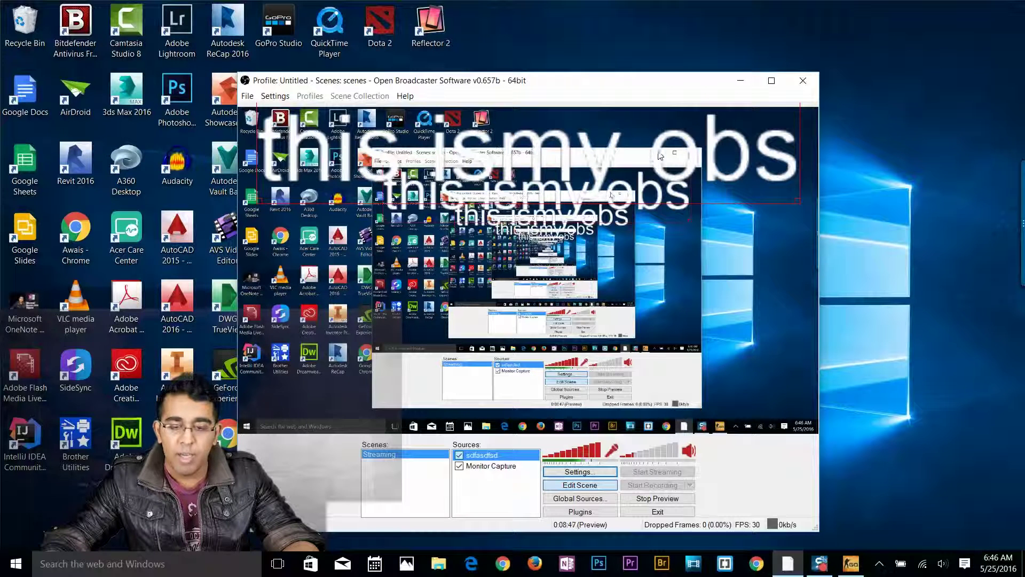
pyautogui.moveTo(656, 156); pyautogui.dragTo(664, 180)
# - Remove the text source and add a new image source named Image
pyautogui.rightClick(488, 458)
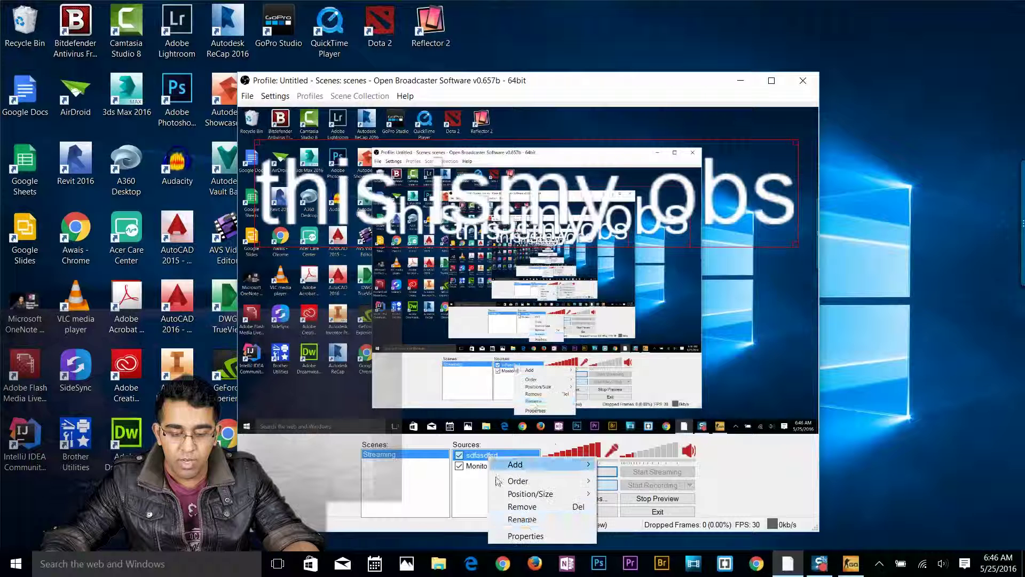
pyautogui.click(522, 506)
pyautogui.rightClick(496, 484)
pyautogui.moveTo(513, 488)
pyautogui.click(590, 412)
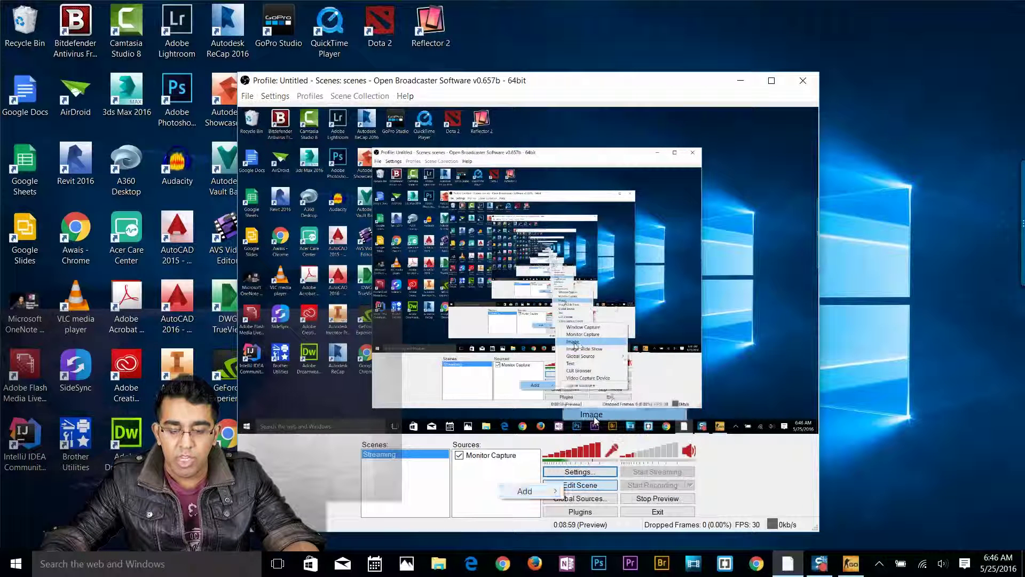
pyautogui.click(556, 294)
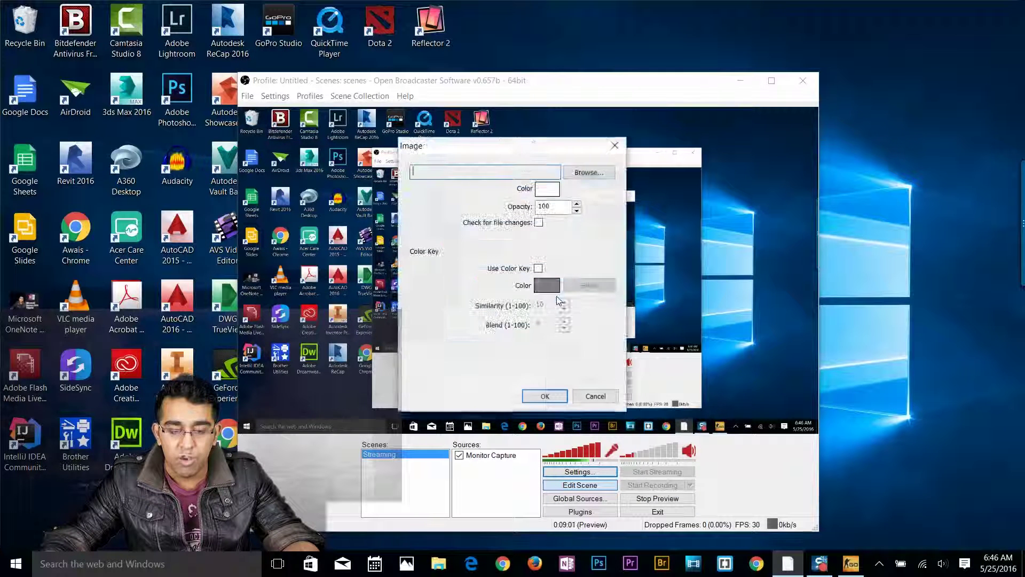
# - Choose the Live AutoCAD Training picture from the Desktop as the image file
pyautogui.click(569, 174)
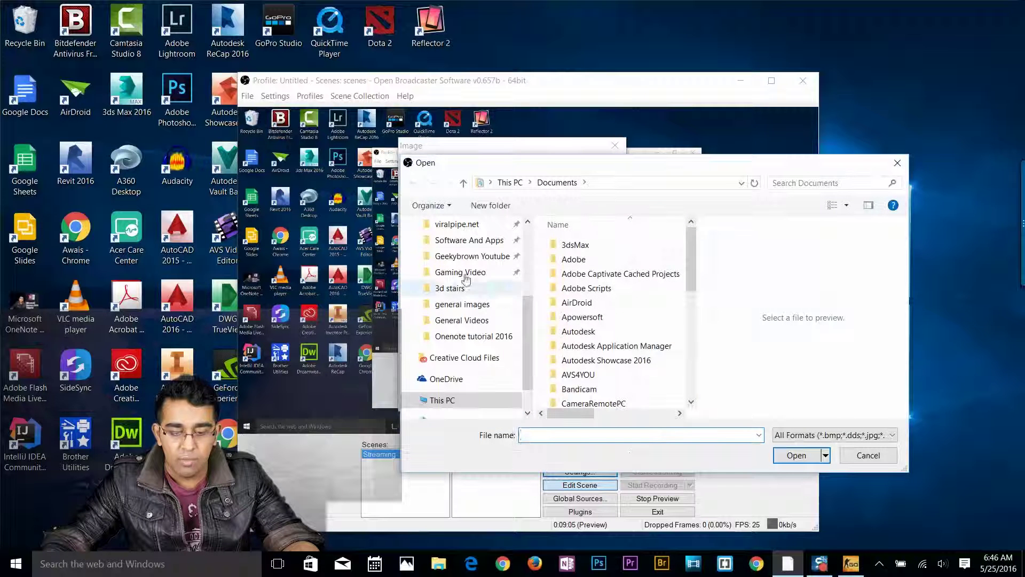
pyautogui.scroll(2, 460, 282)
pyautogui.scroll(2, 462, 240)
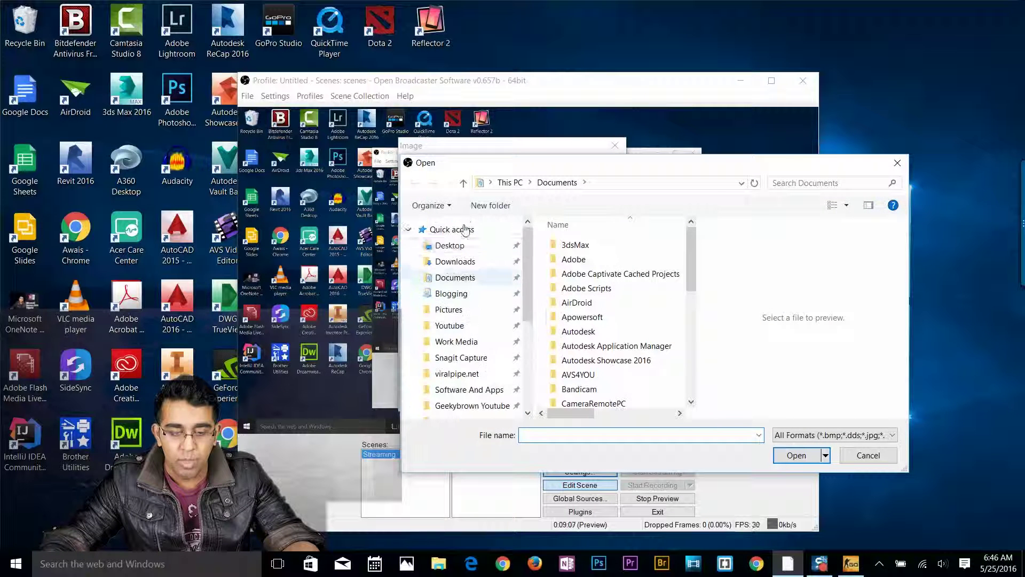
pyautogui.click(454, 239)
pyautogui.doubleClick(588, 267)
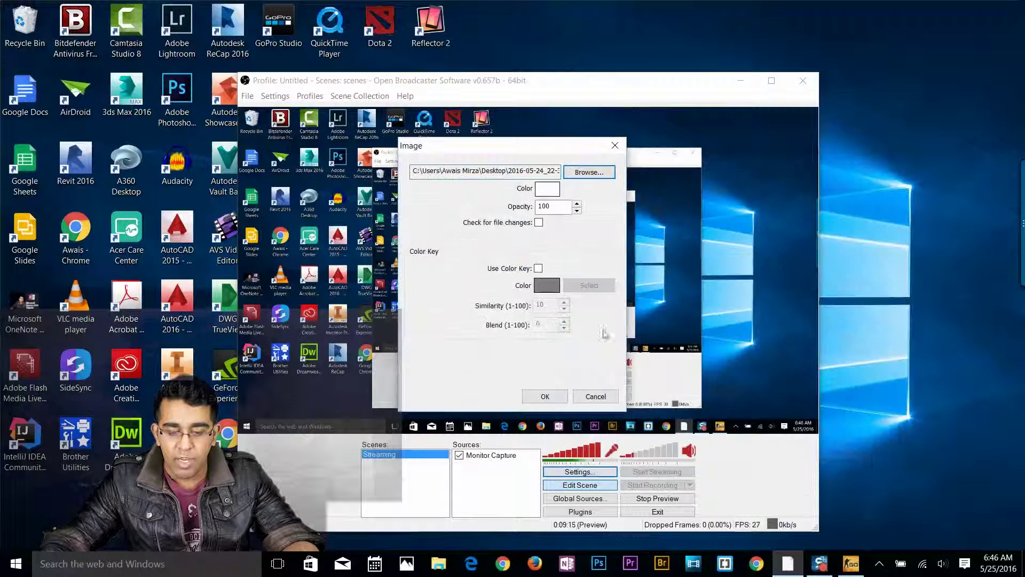
pyautogui.click(545, 396)
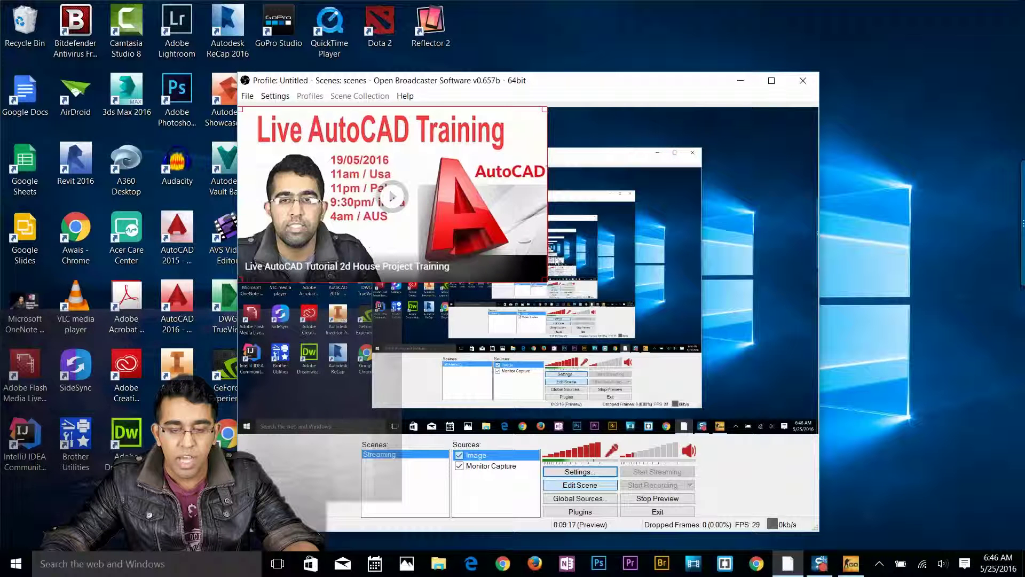
# - Resize the AutoCAD image down to a small thumbnail in the top-left corner
pyautogui.moveTo(545, 280); pyautogui.dragTo(318, 182)
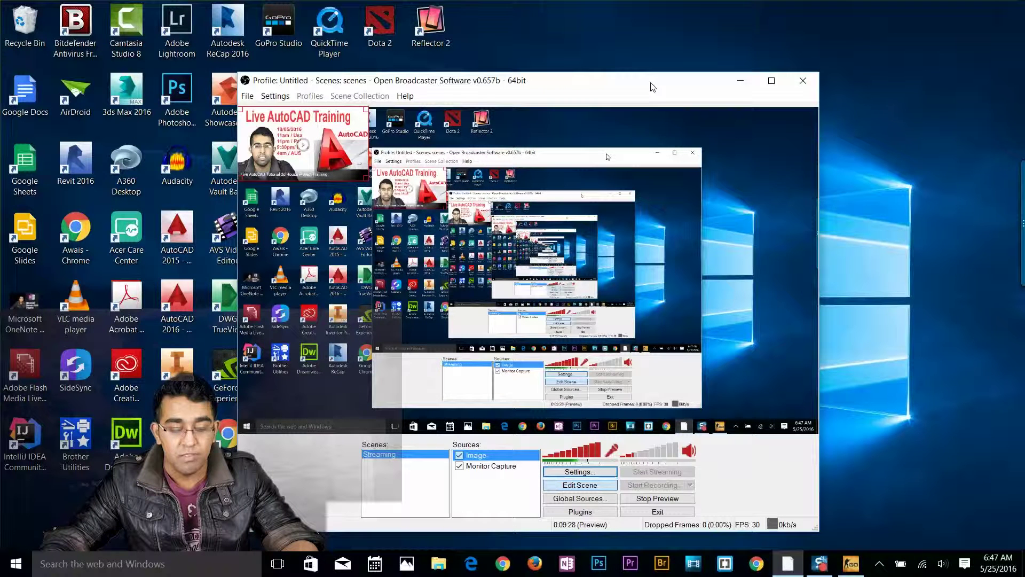
pyautogui.moveTo(653, 87); pyautogui.dragTo(621, 83)
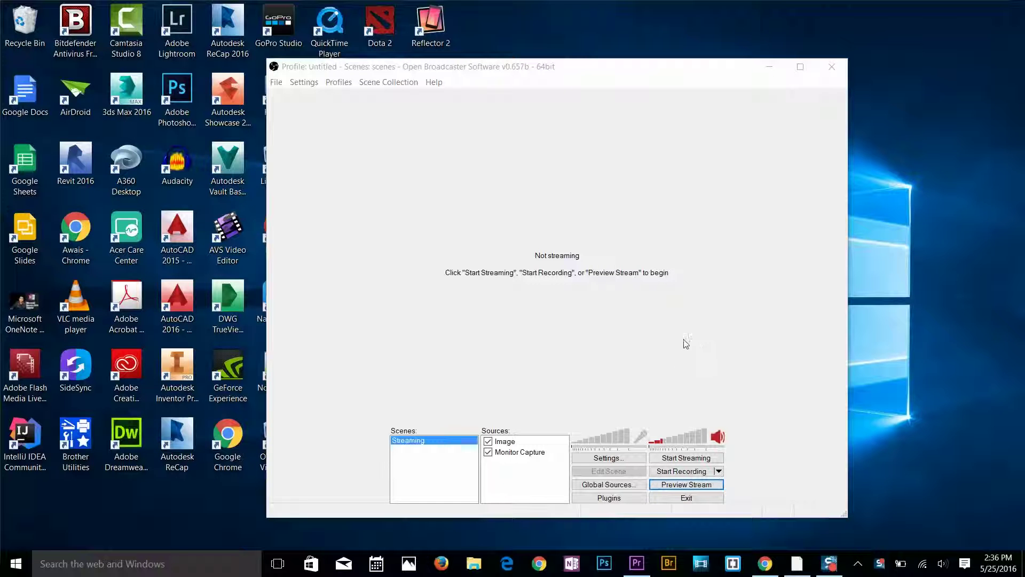
# - Record a roughly 15-second clip of the Streaming scene, then stop the recording
pyautogui.click(698, 473)
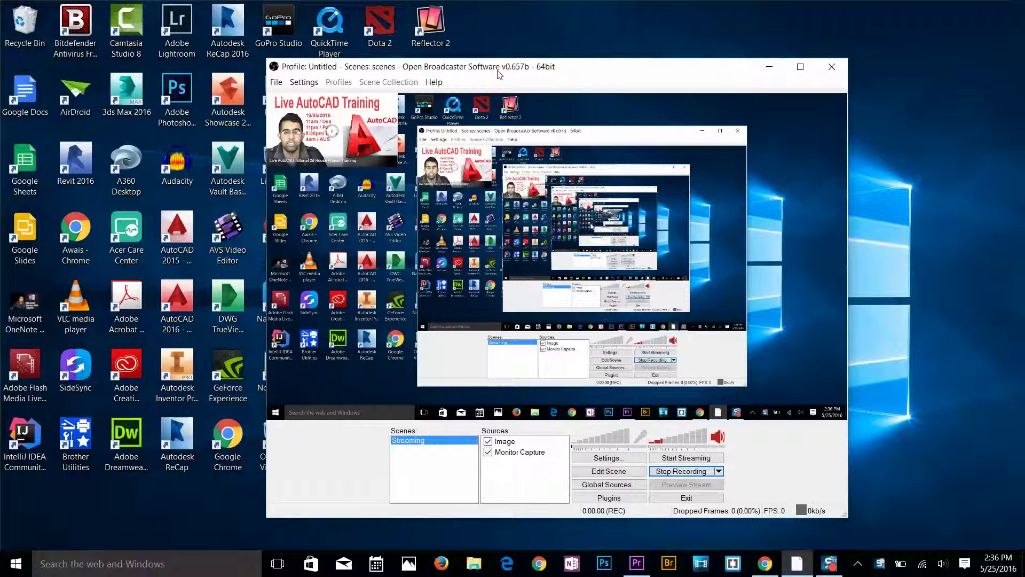
pyautogui.moveTo(521, 67); pyautogui.dragTo(706, 23)
pyautogui.rightClick(714, 433)
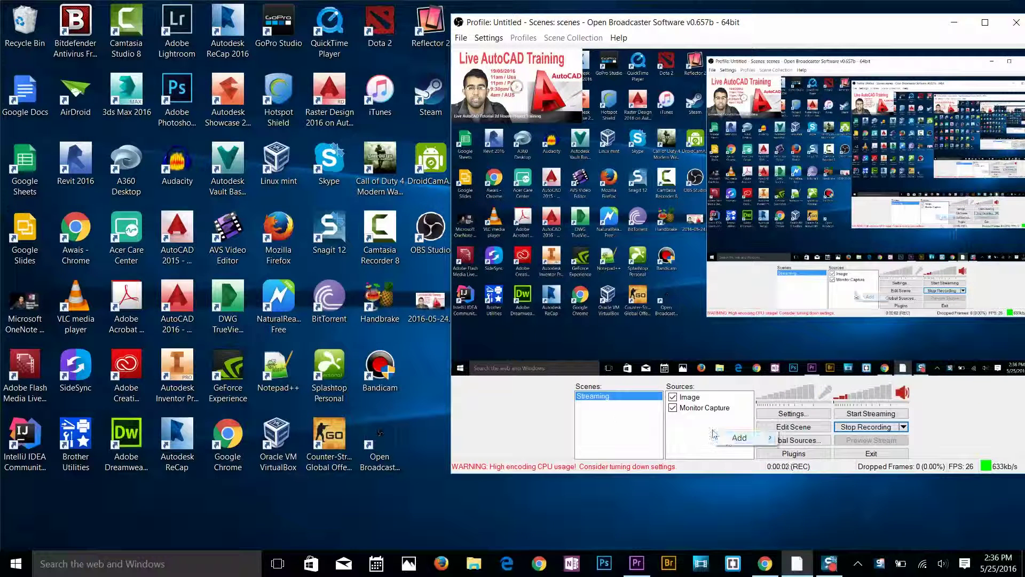
pyautogui.moveTo(748, 438)
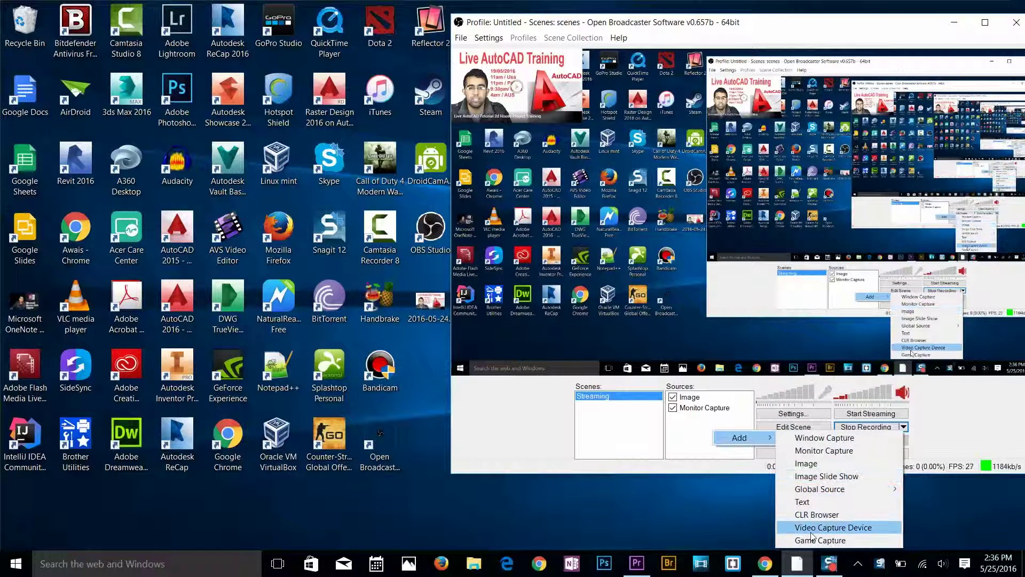
pyautogui.moveTo(816, 487)
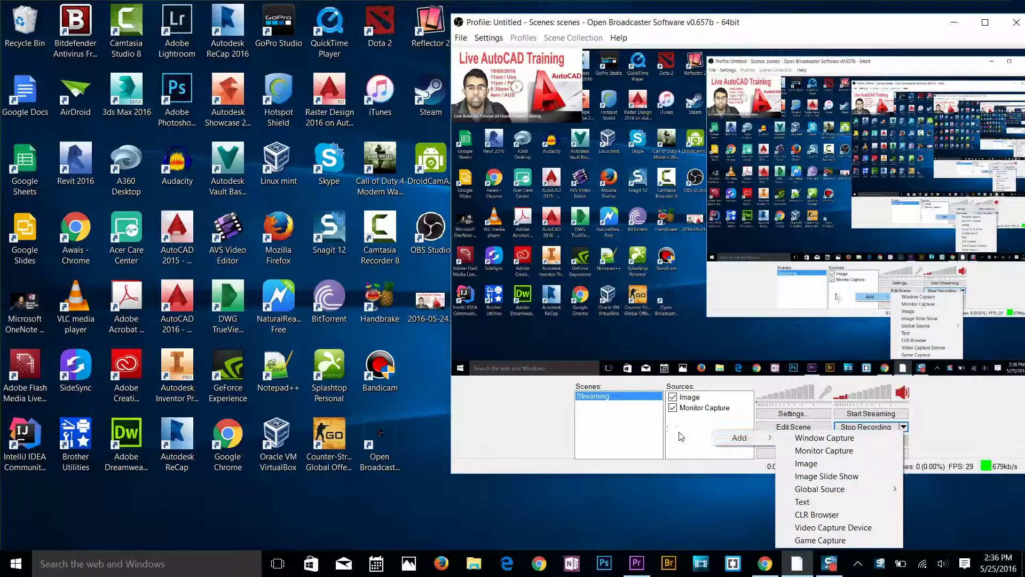
pyautogui.click(678, 429)
pyautogui.moveTo(693, 23); pyautogui.dragTo(518, 70)
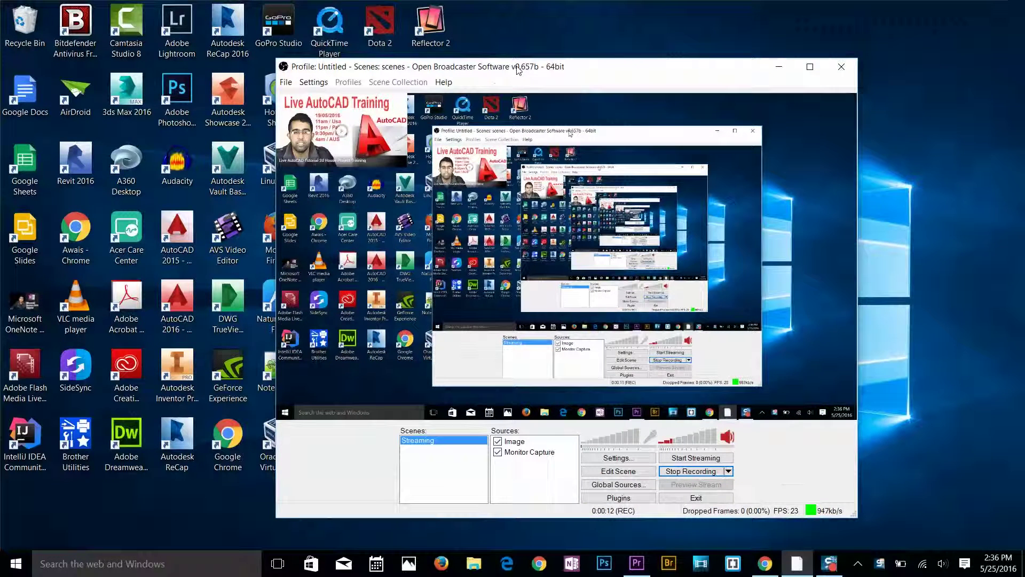
pyautogui.click(677, 472)
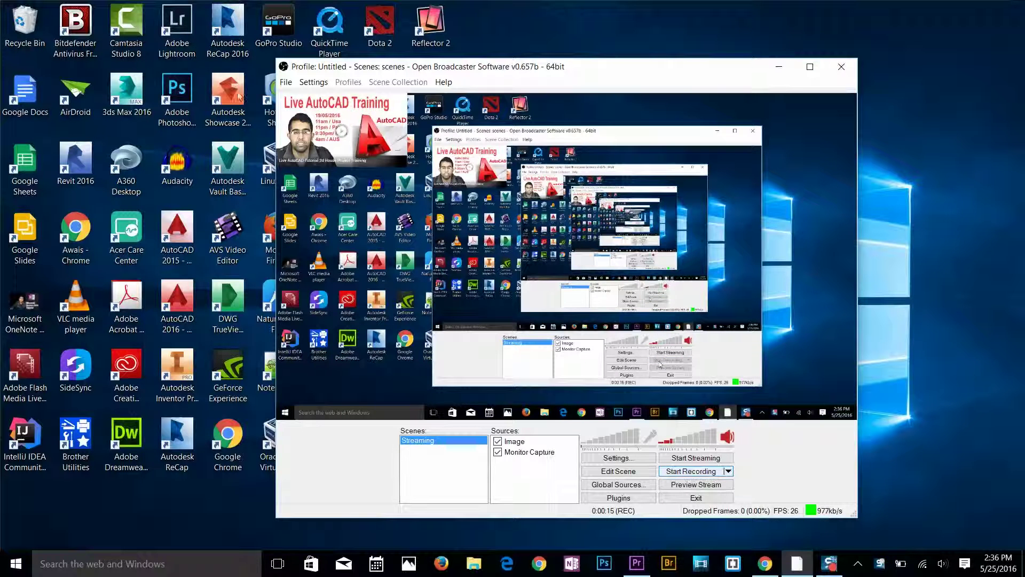
pyautogui.click(285, 82)
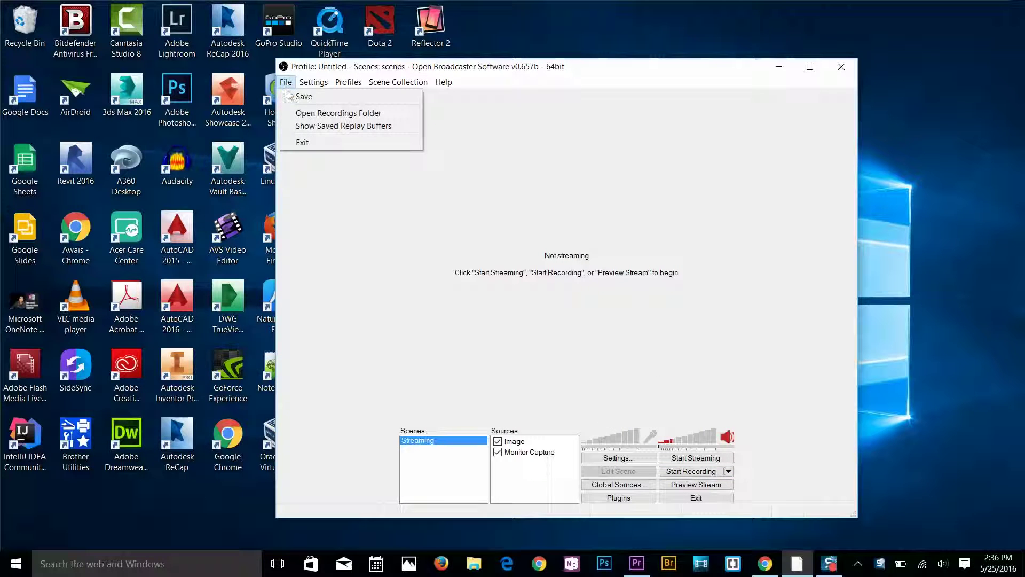
pyautogui.click(343, 114)
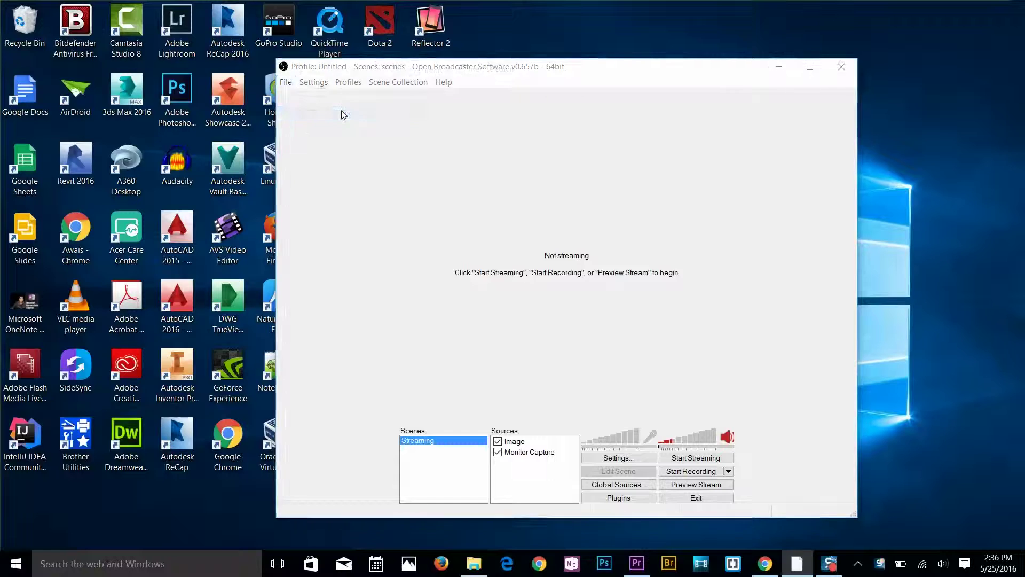
pyautogui.click(416, 243)
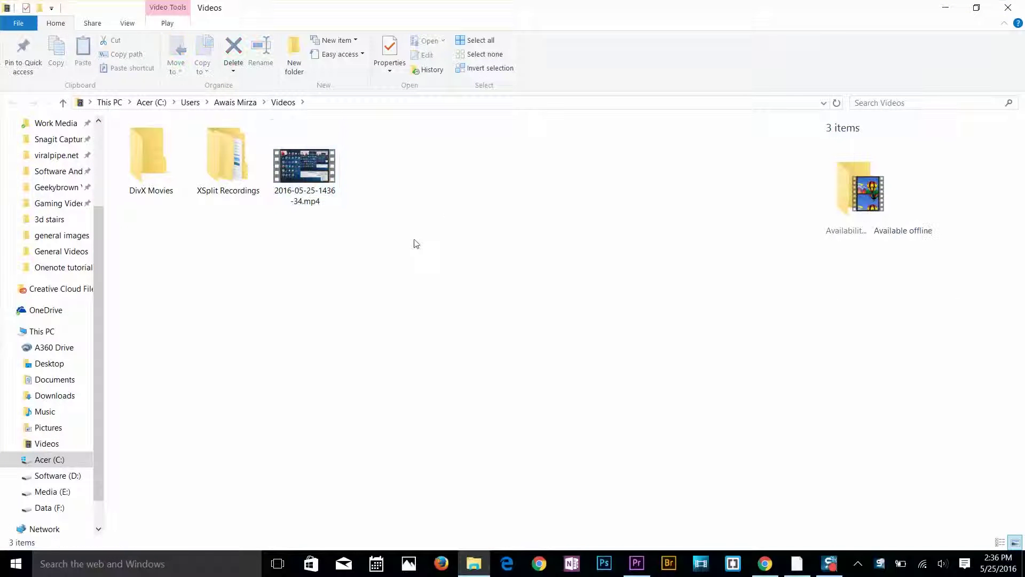
pyautogui.click(296, 160)
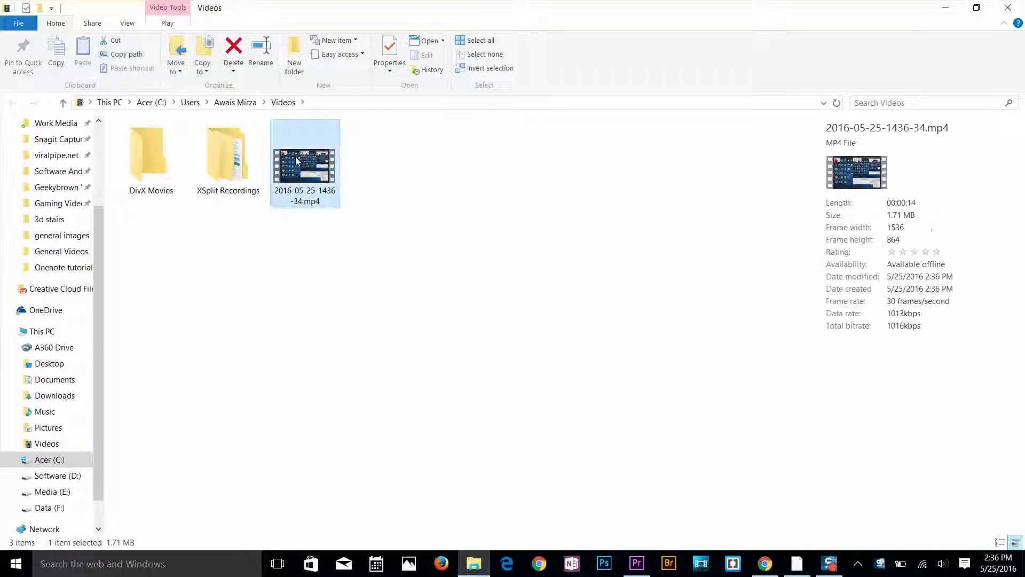
pyautogui.doubleClick(299, 172)
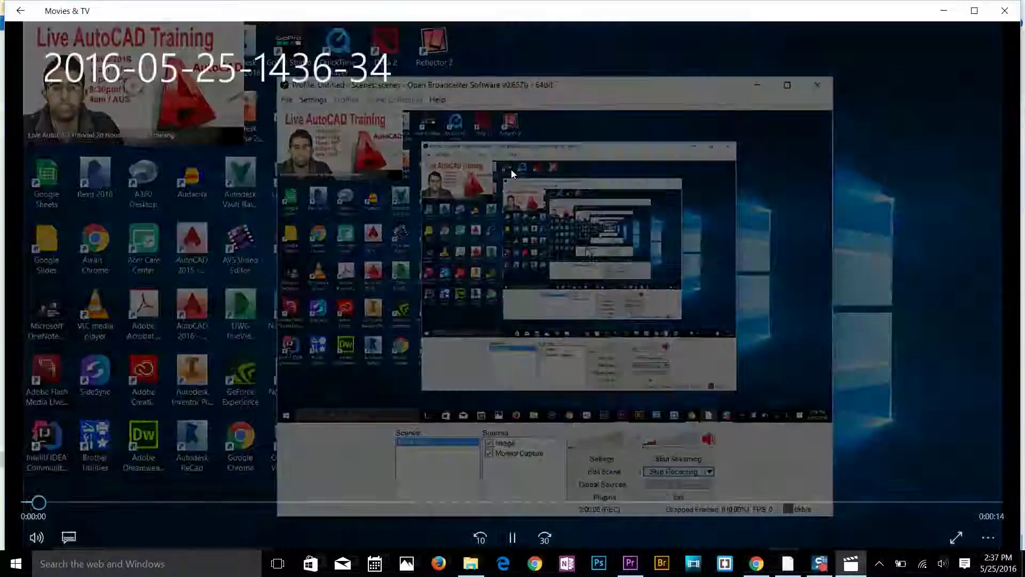
pyautogui.hotkey('alt', 'Return')
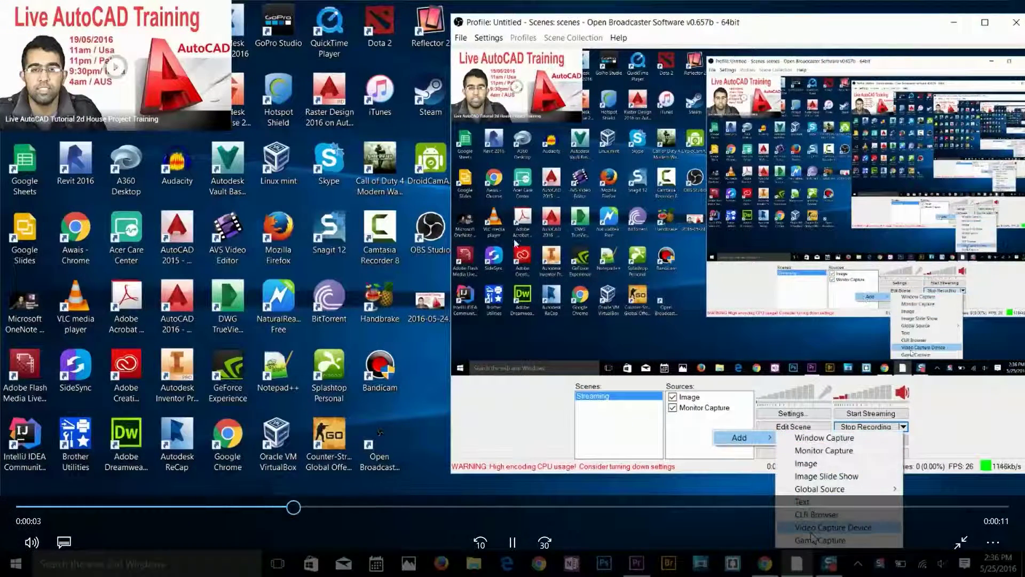
pyautogui.press('Escape')
pyautogui.hotkey('alt', 'F4')
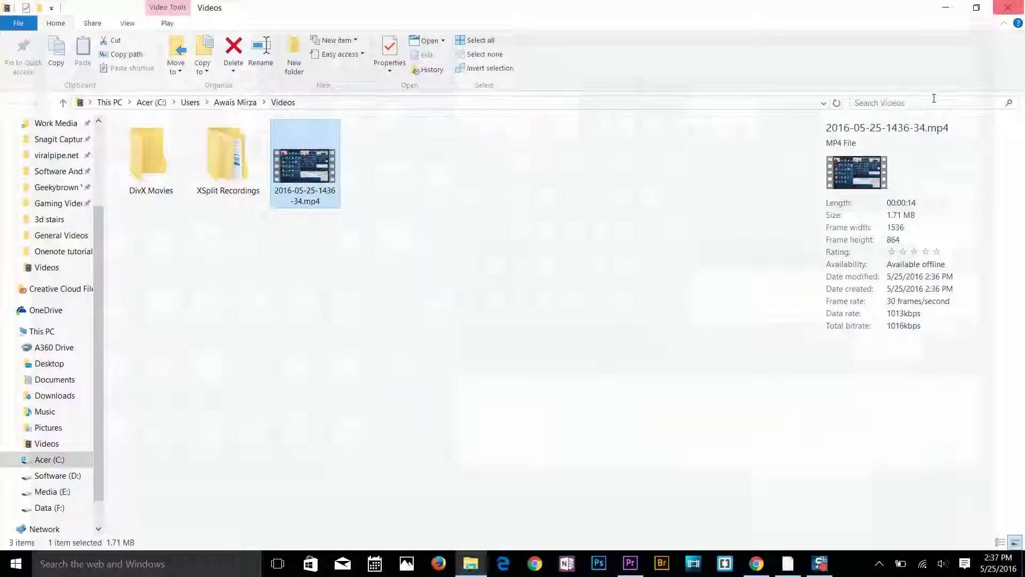
# - Close Explorer and view the Encoding settings: Nvidia NVENC, CBR, 1500 kb/s max bitrate
pyautogui.click(727, 453)
pyautogui.click(1008, 7)
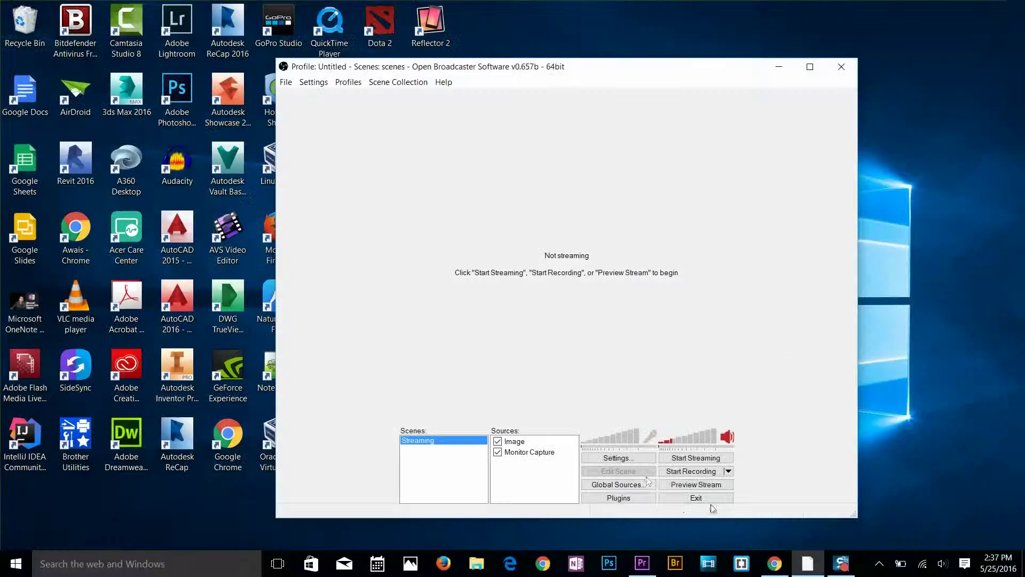
pyautogui.click(617, 459)
pyautogui.click(265, 106)
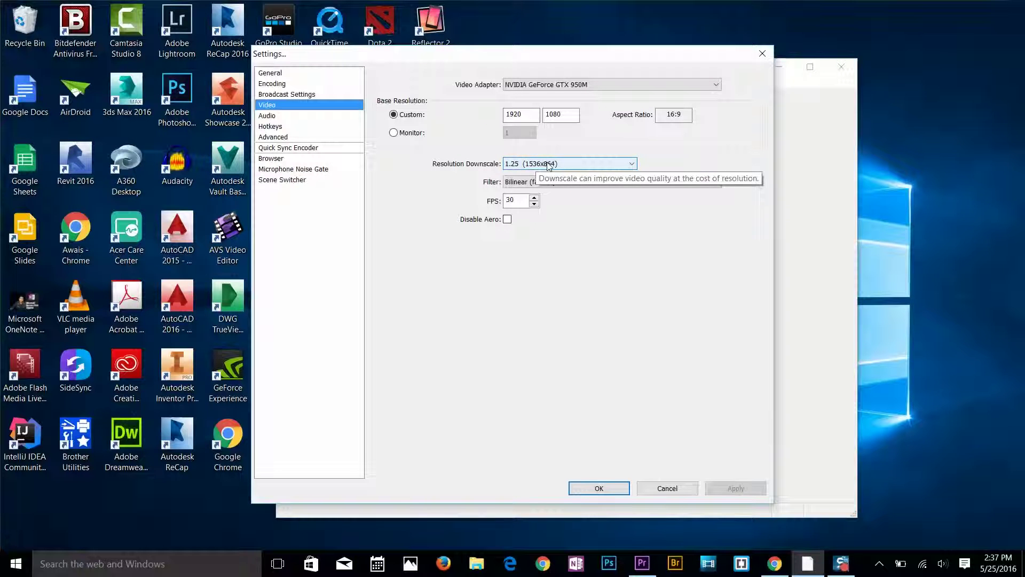
pyautogui.click(277, 83)
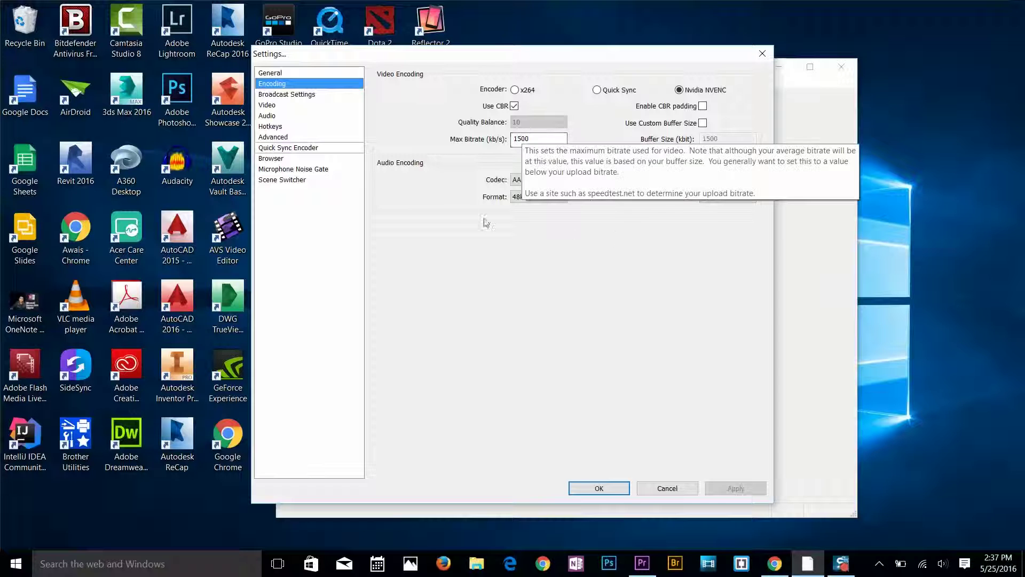
pyautogui.moveTo(492, 59); pyautogui.dragTo(492, 82)
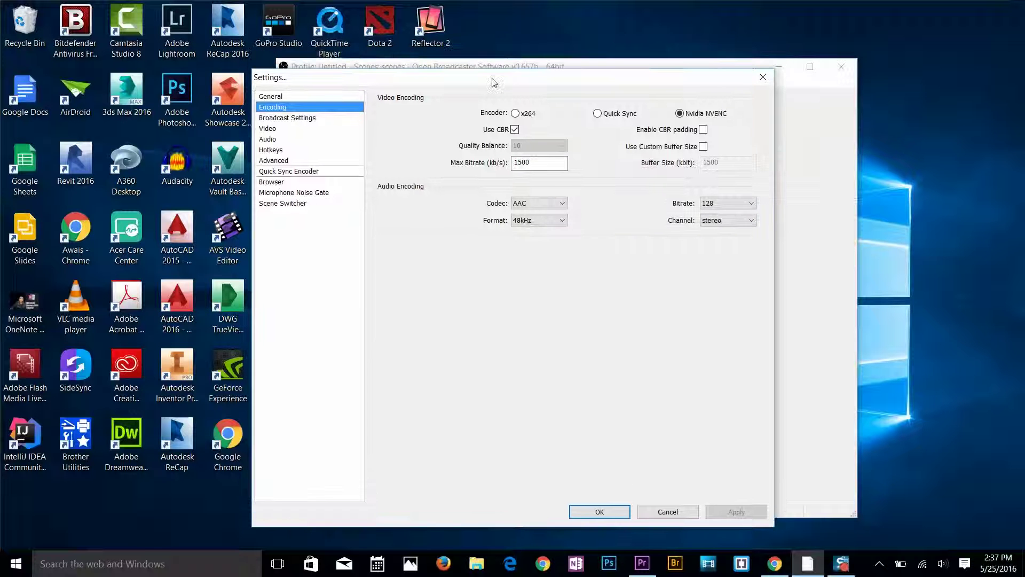